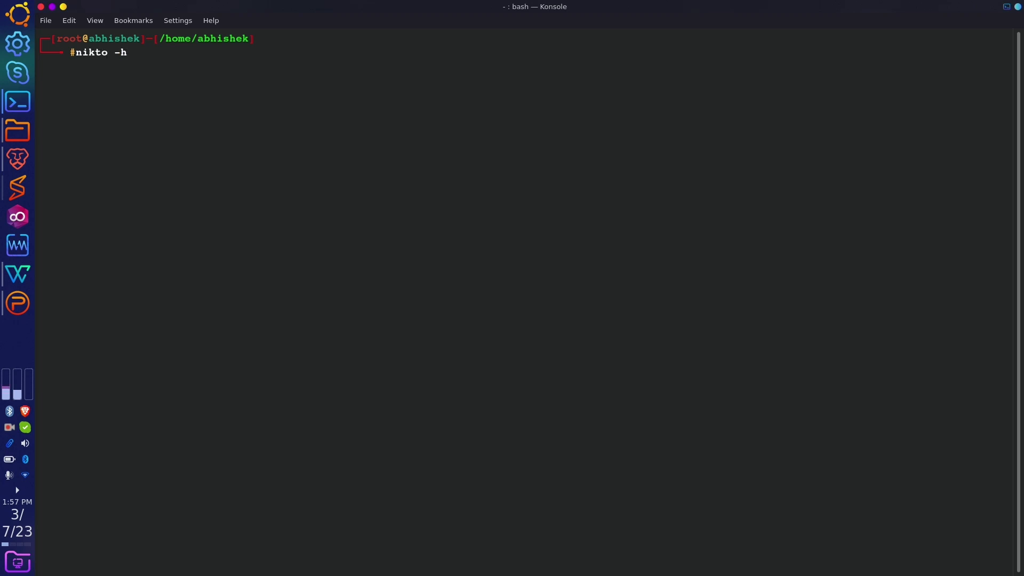
type("bertroops.in")
key("Left")
key("Left")
key("Left")
key("Left")
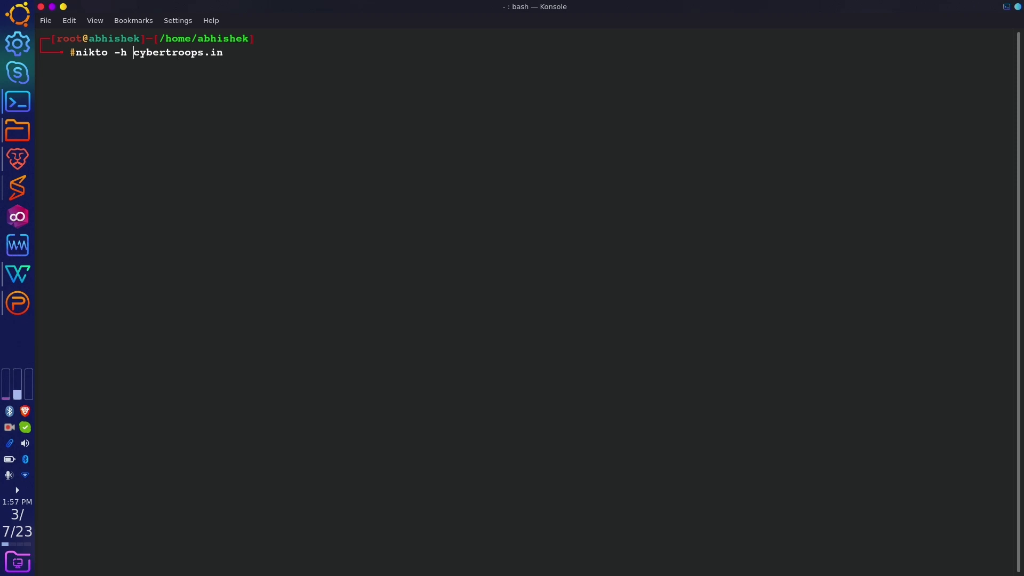
type("https://")
key("Return")
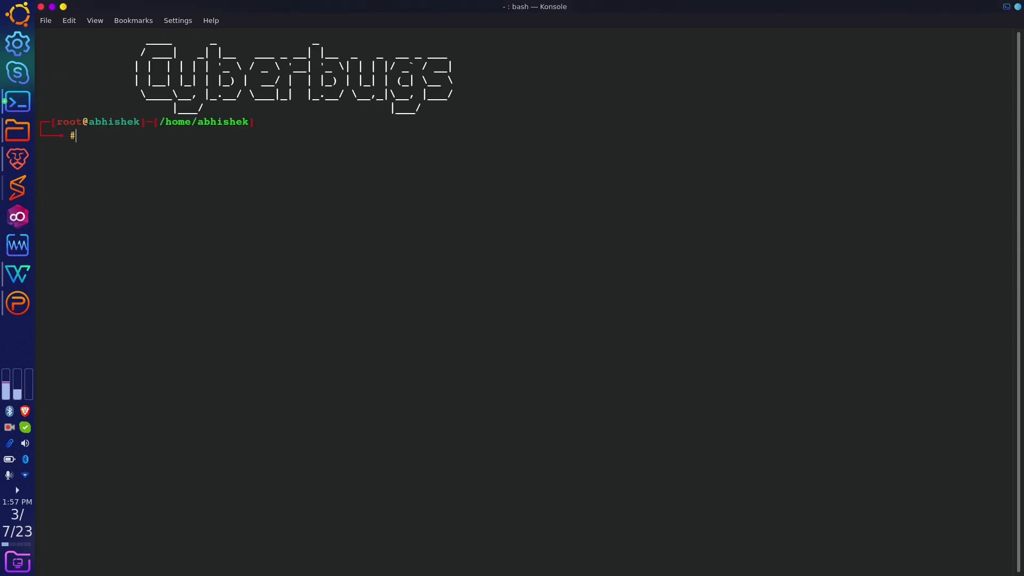
Display Uniscan's help with --help and examine the check options, the -qweds usage example and the stress check flag
type("uniscan --he")
left_click_drag(89, 260, 299, 317)
left_click(277, 305)
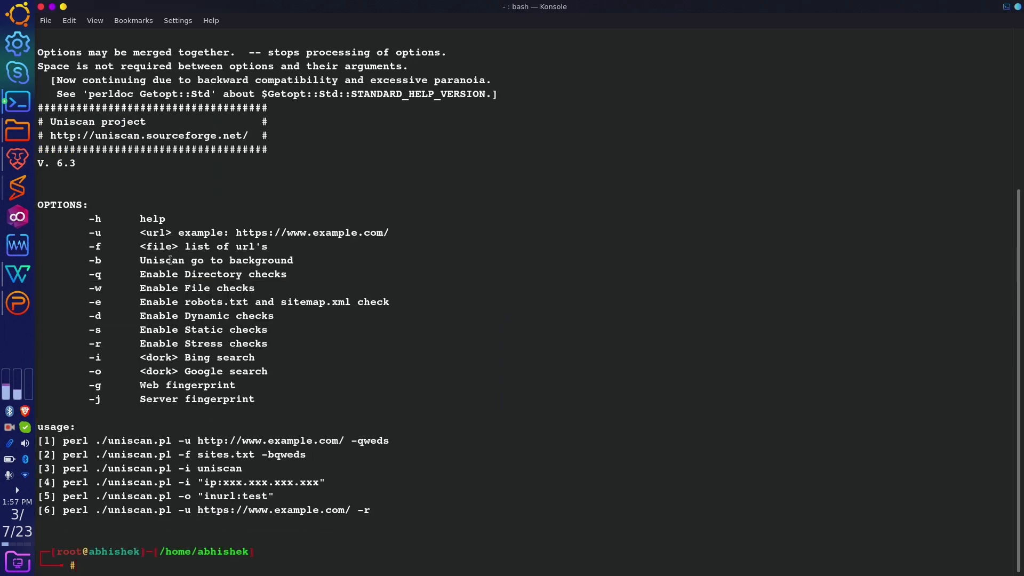
left_click_drag(166, 270, 284, 275)
left_click_drag(204, 288, 262, 290)
left_click_drag(199, 303, 372, 305)
left_click_drag(167, 315, 303, 315)
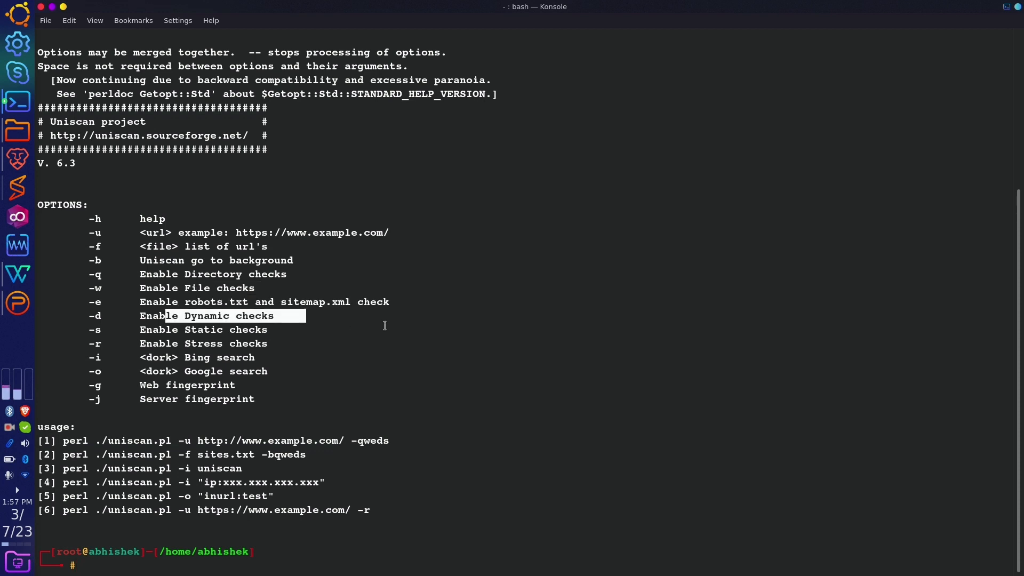
left_click_drag(95, 288, 339, 350)
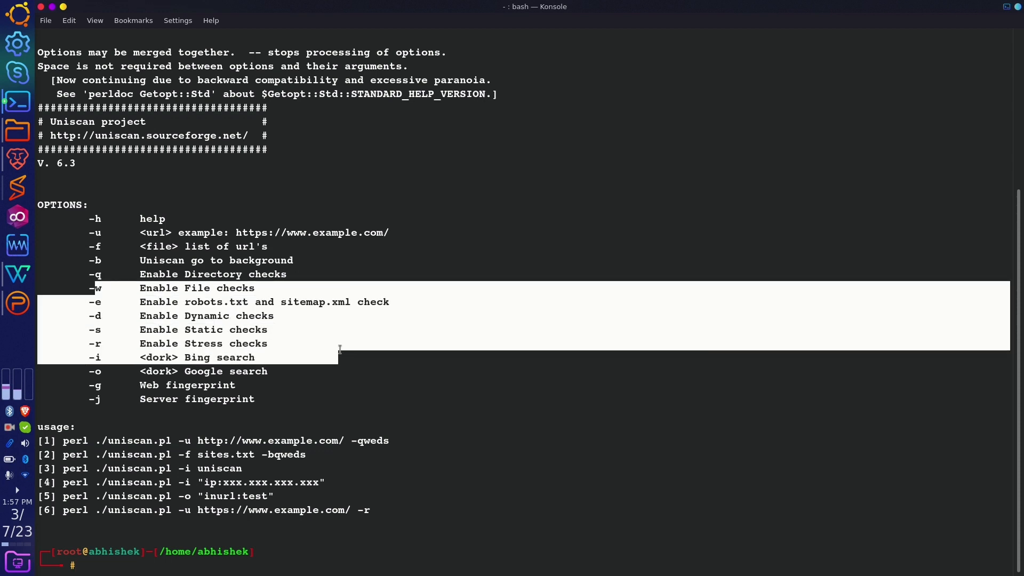
left_click_drag(358, 441, 395, 443)
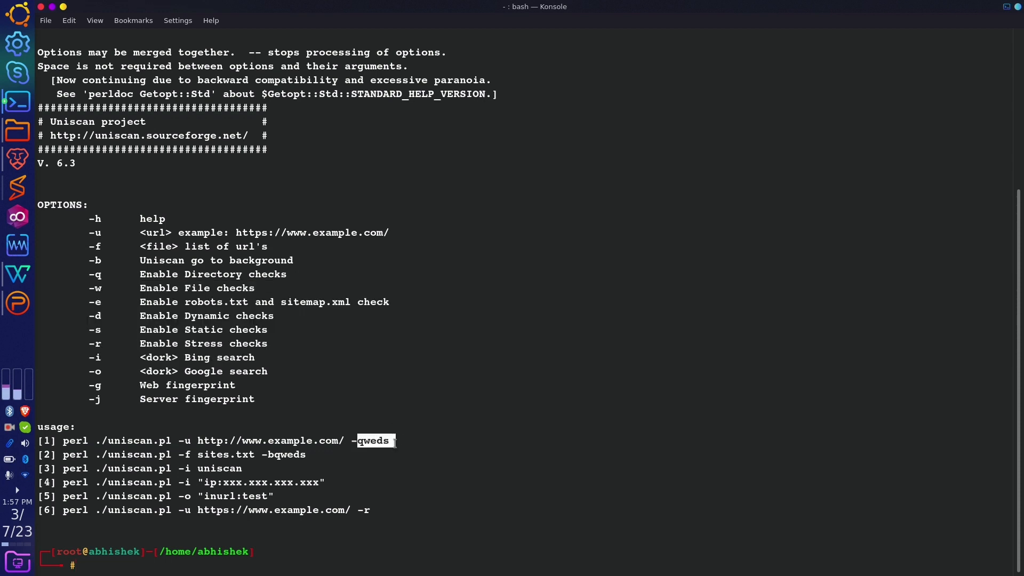
left_click_drag(83, 281, 344, 344)
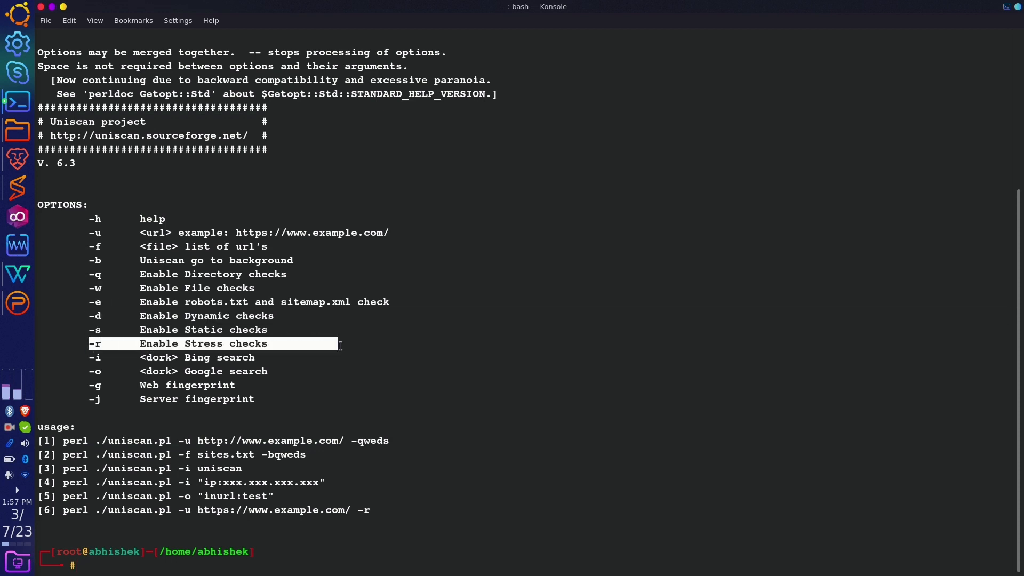
left_click(575, 474)
key("Up")
key("BackSpace")
key("BackSpace")
key("BackSpace")
key("BackSpace")
key("BackSpace")
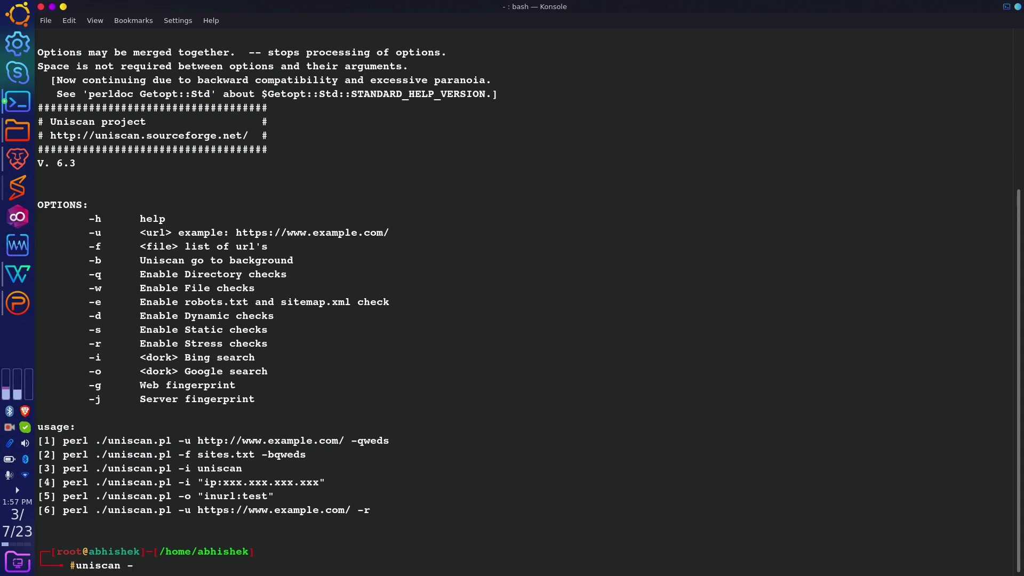
type("u https://cybertroops.in -qewds")
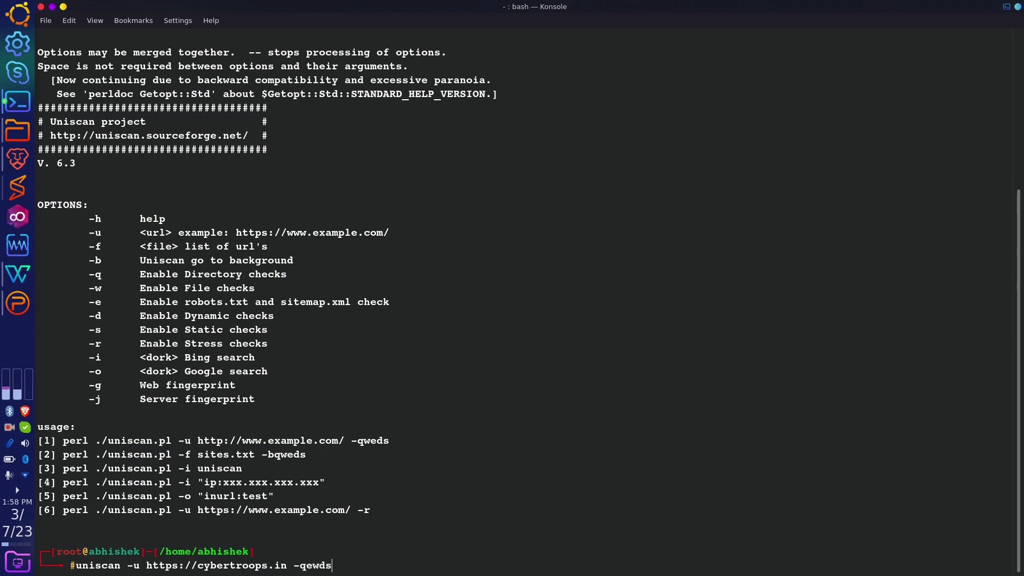
key("Return")
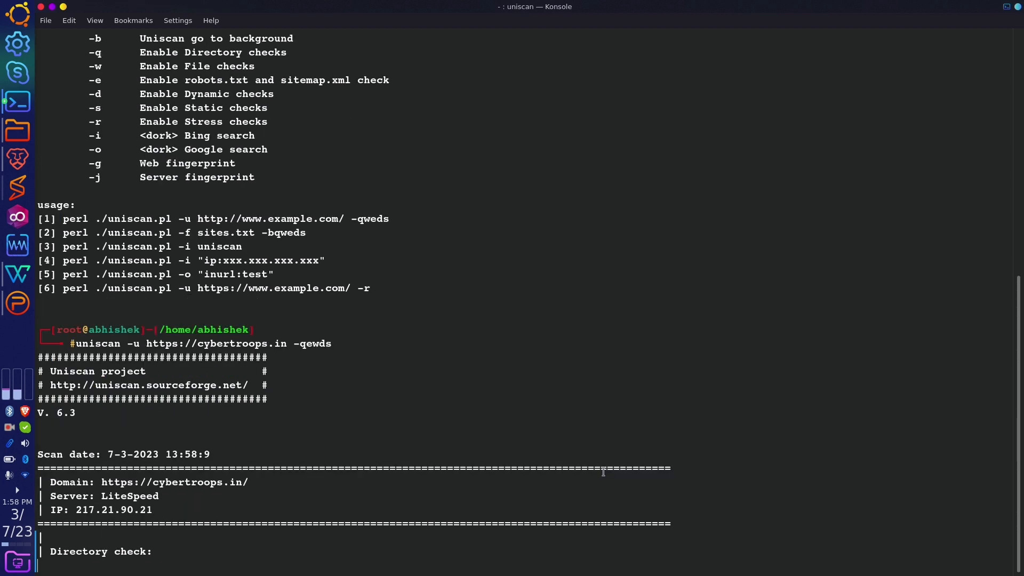
left_click(18, 160)
left_click(149, 10)
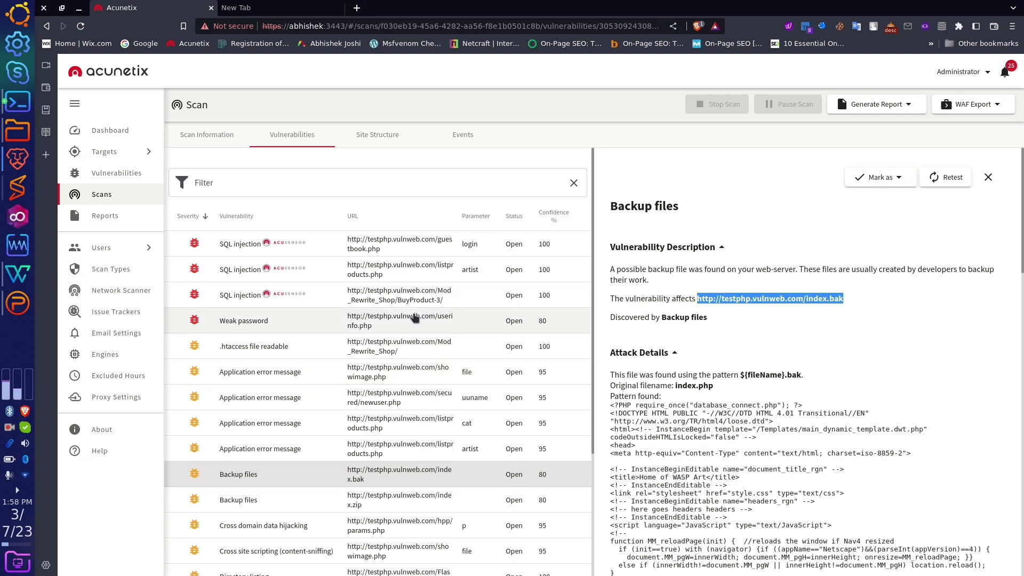
left_click(105, 151)
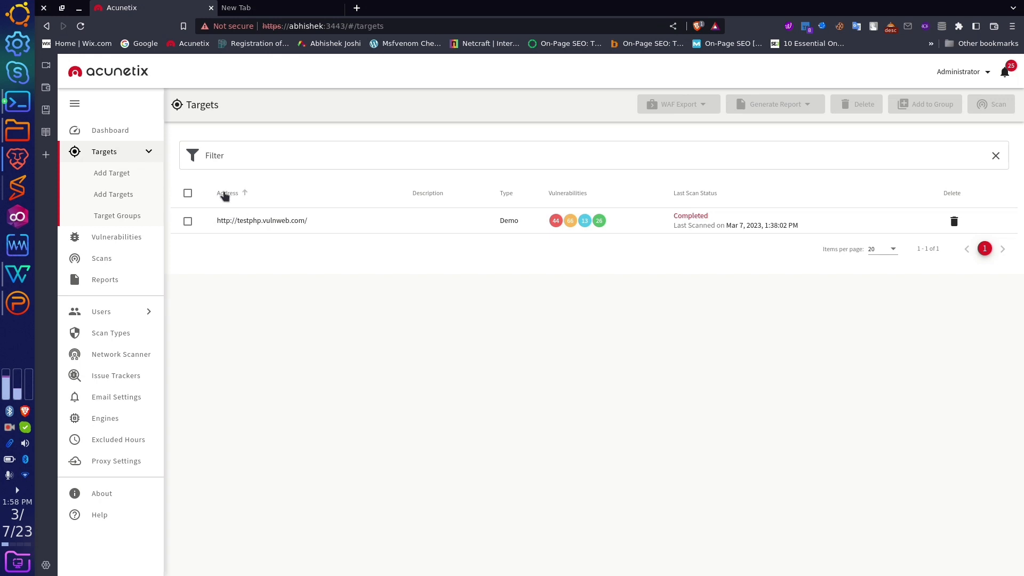
left_click(117, 174)
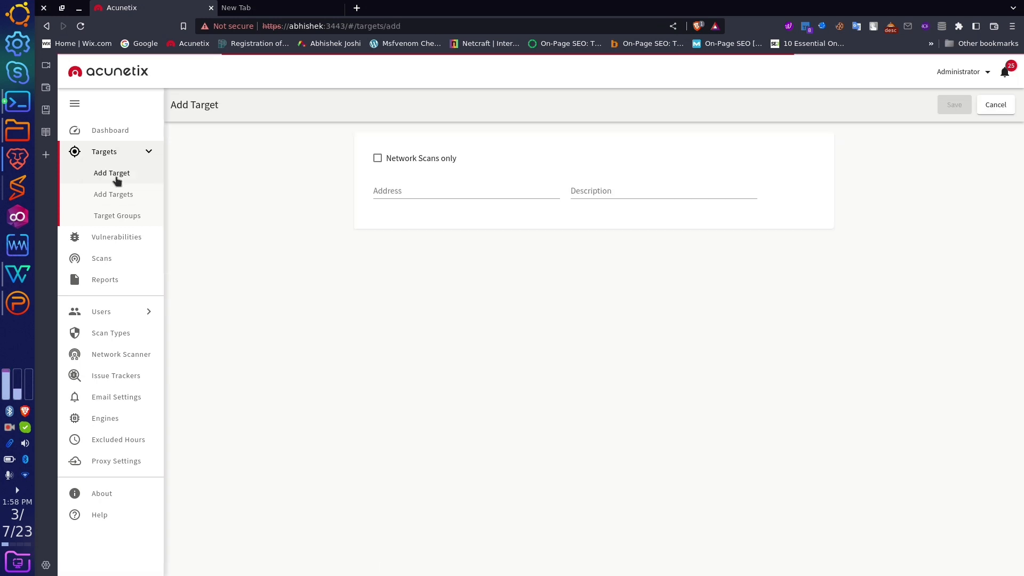
left_click(381, 188)
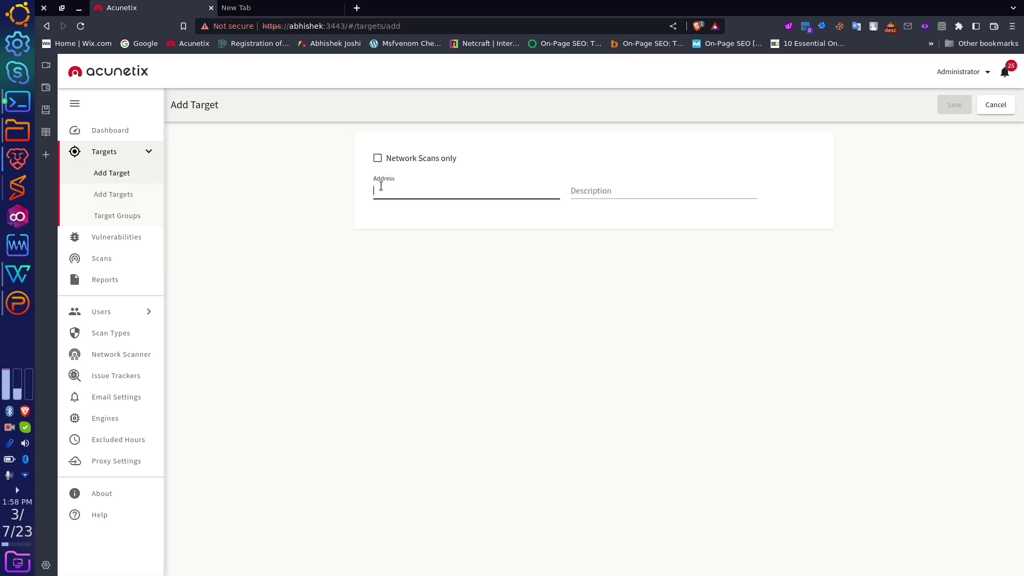
type("cybertroops.in")
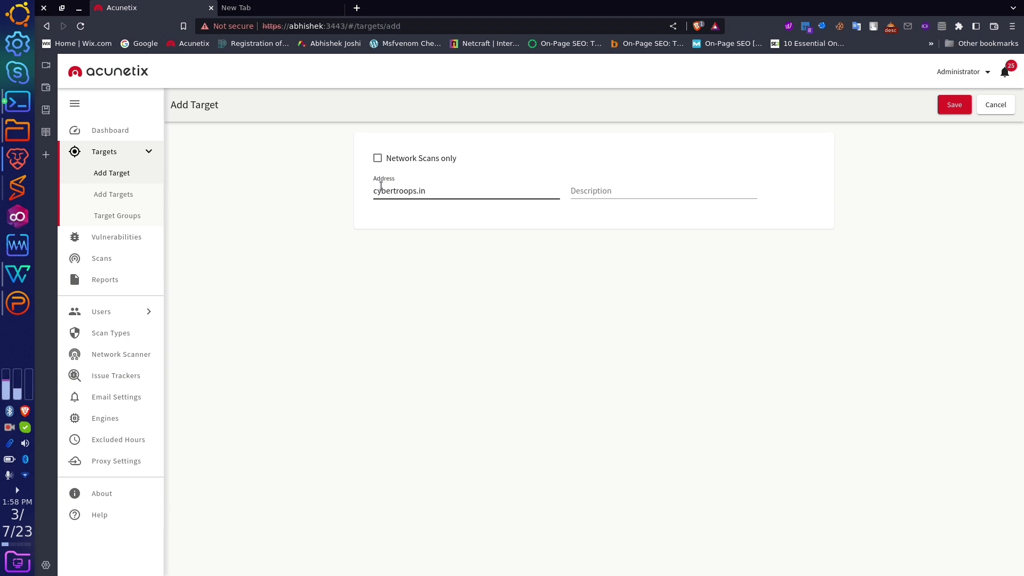
type("https://")
left_click(942, 109)
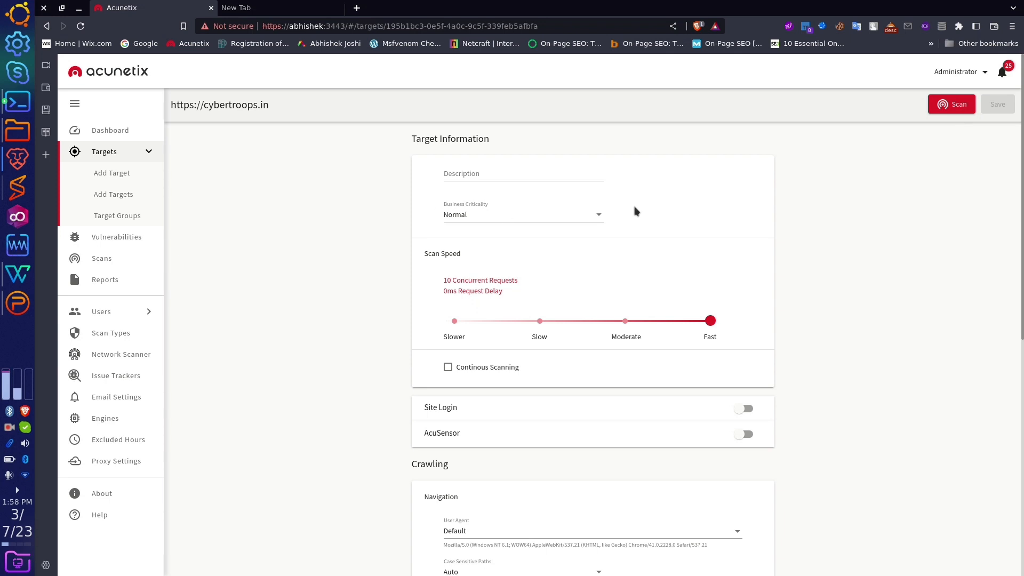
Review the new target's scan speed, crawling, HTTP and expanded advanced settings
scroll(689, 276, "down", 7)
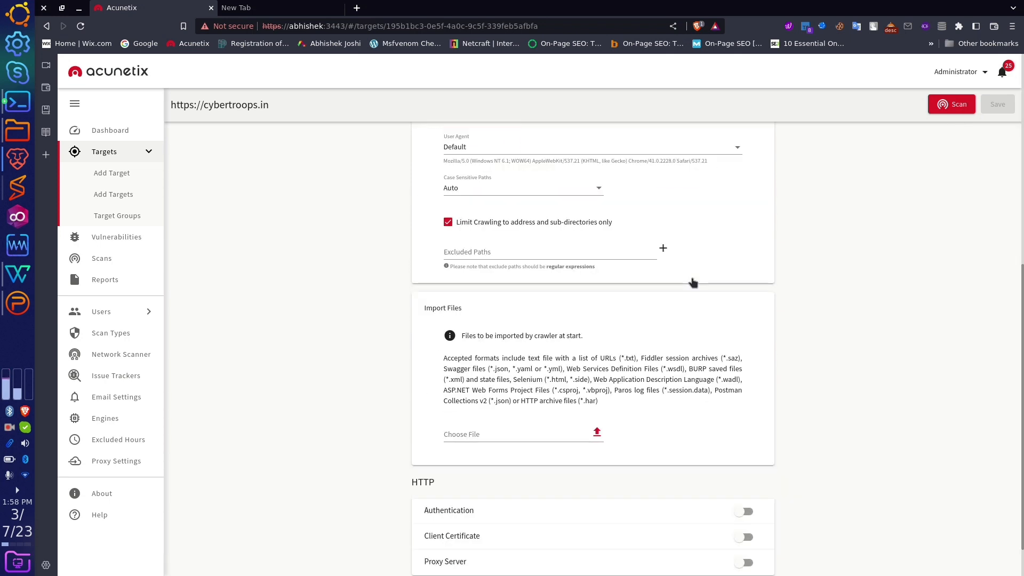
scroll(693, 281, "down", 1)
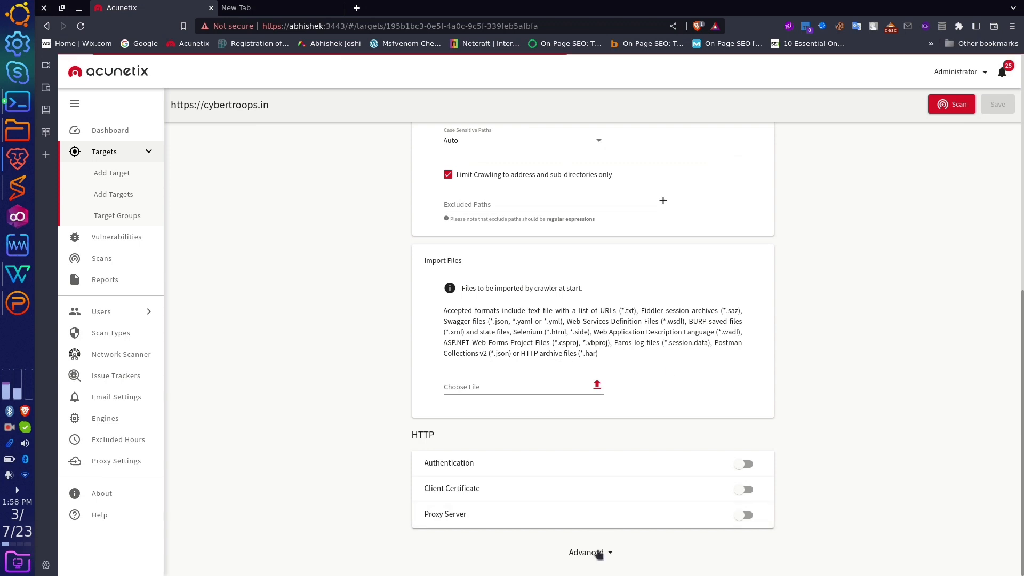
left_click(608, 553)
scroll(606, 528, "down", 8)
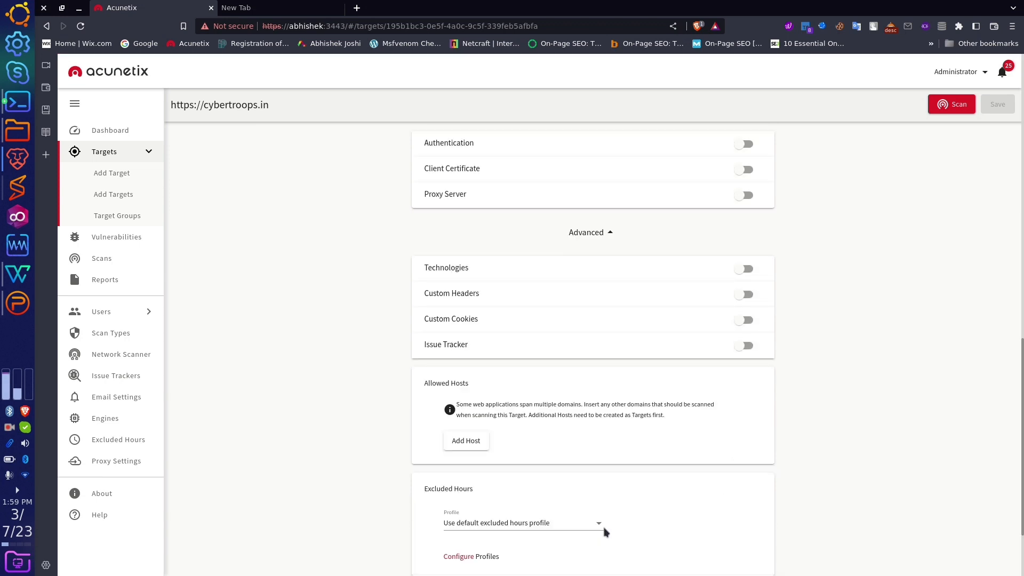
scroll(602, 521, "up", 16)
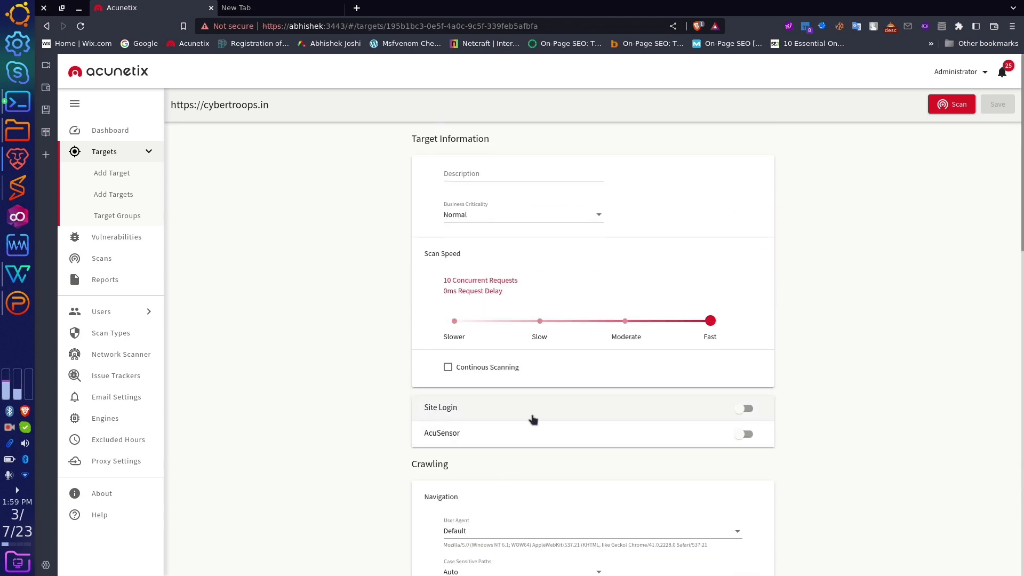
scroll(535, 419, "down", 6)
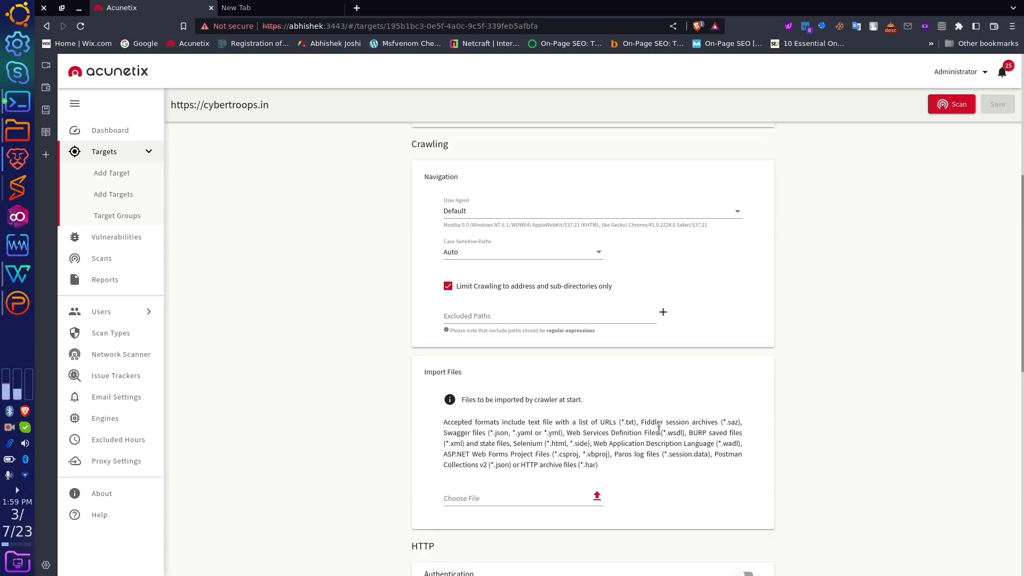
scroll(768, 465, "up", 6)
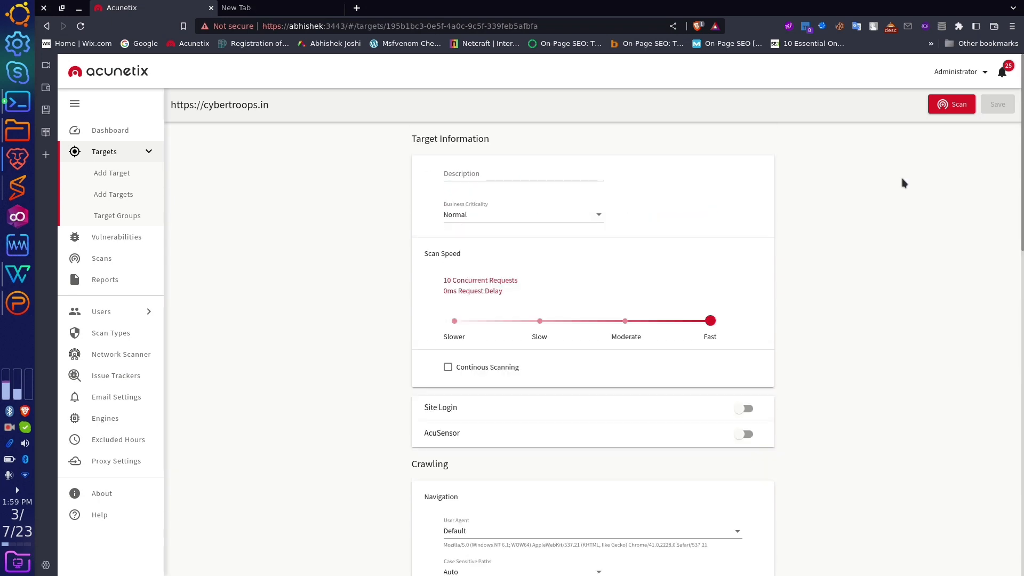
left_click(951, 105)
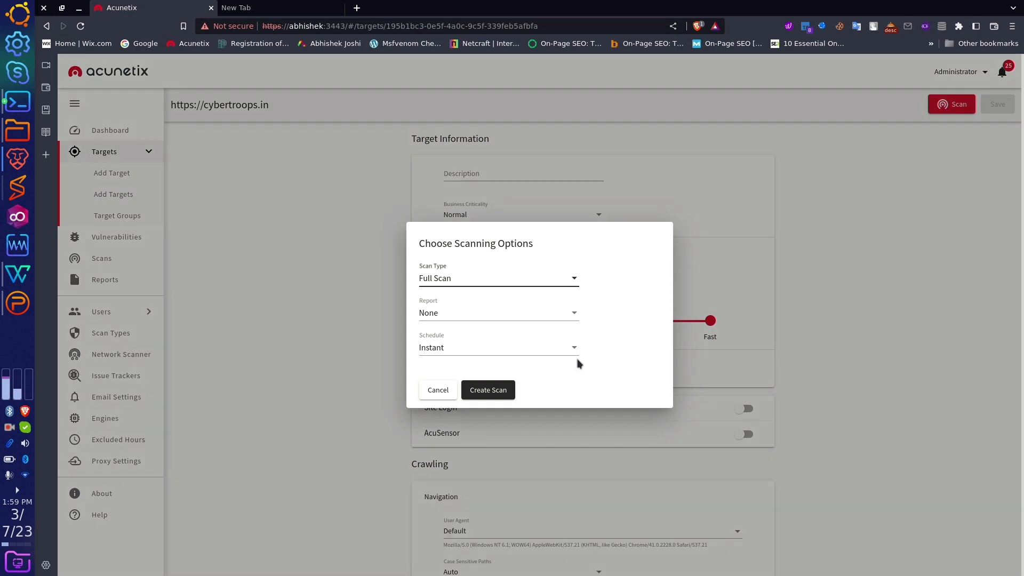
left_click(505, 393)
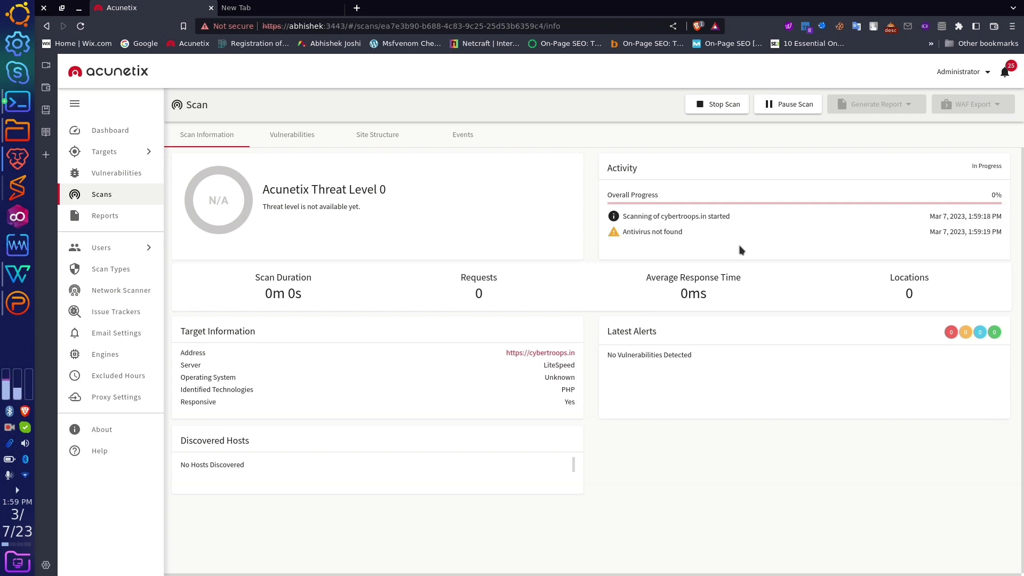
left_click_drag(991, 197, 1009, 201)
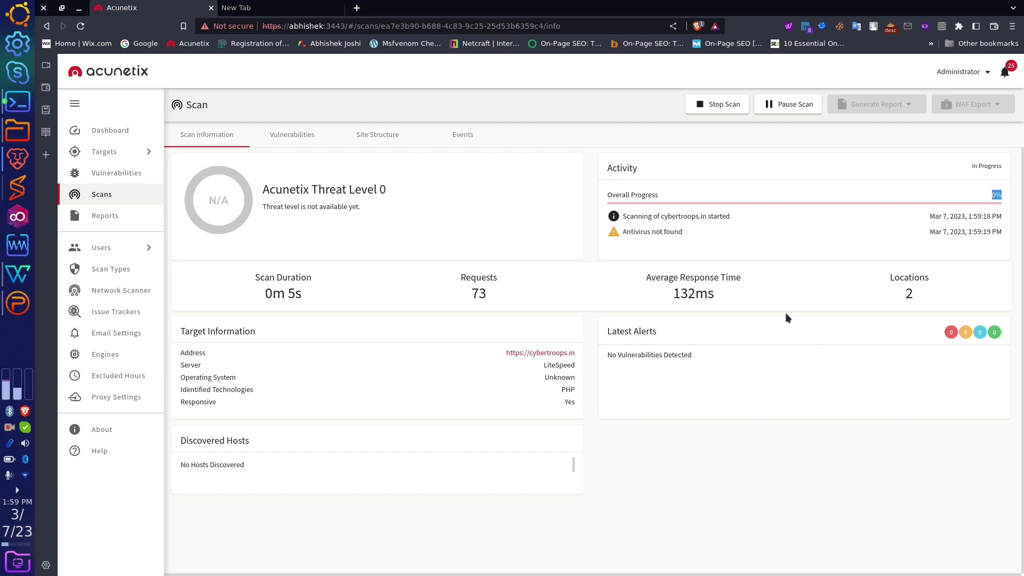
left_click_drag(952, 295, 256, 270)
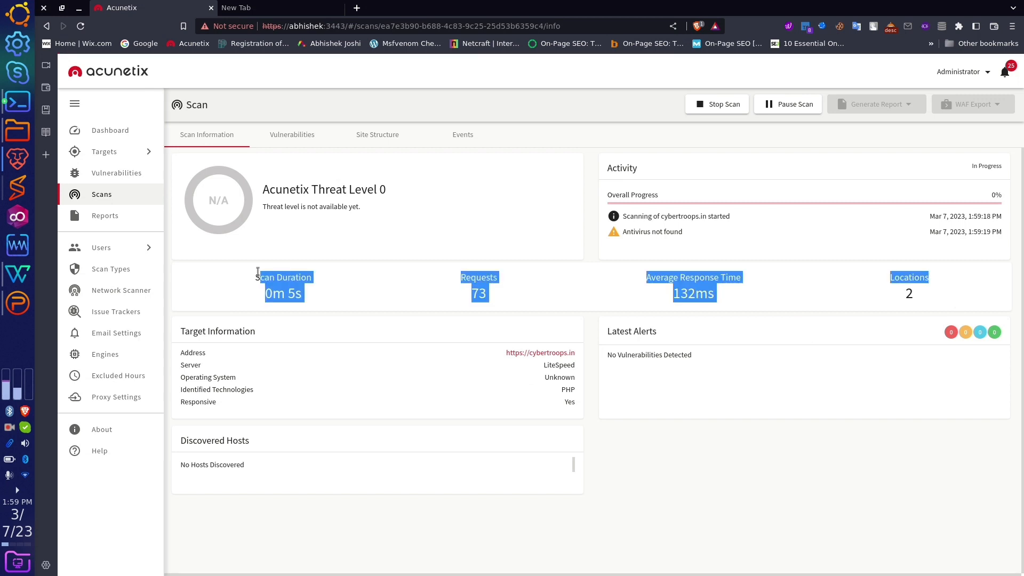
left_click(401, 288)
left_click(101, 161)
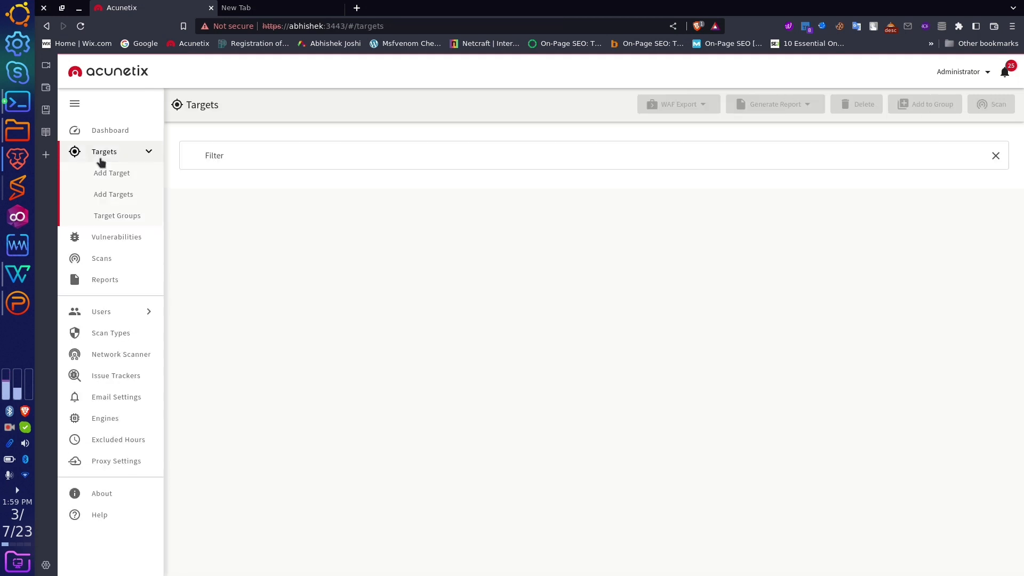
left_click(262, 226)
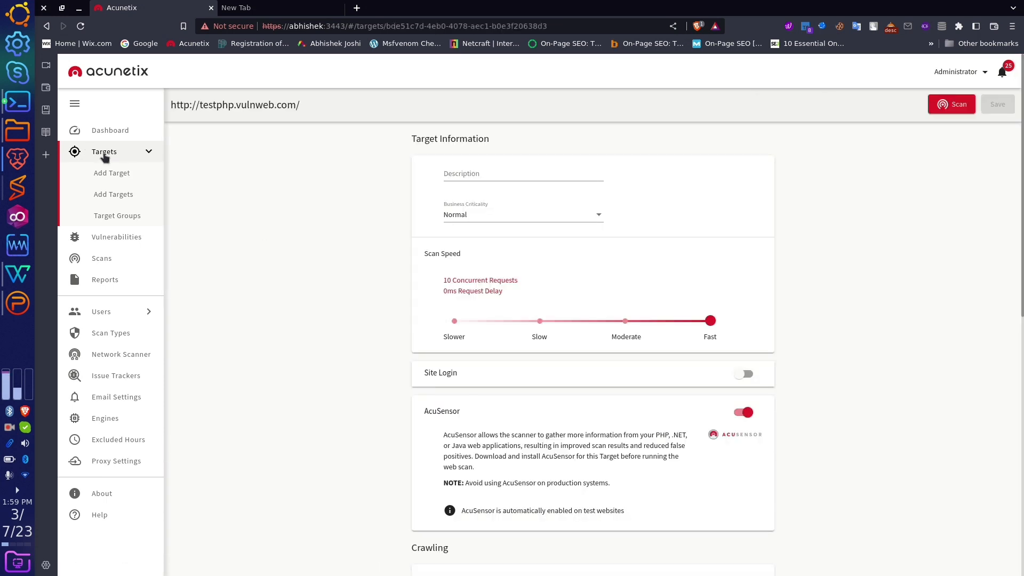
left_click(104, 154)
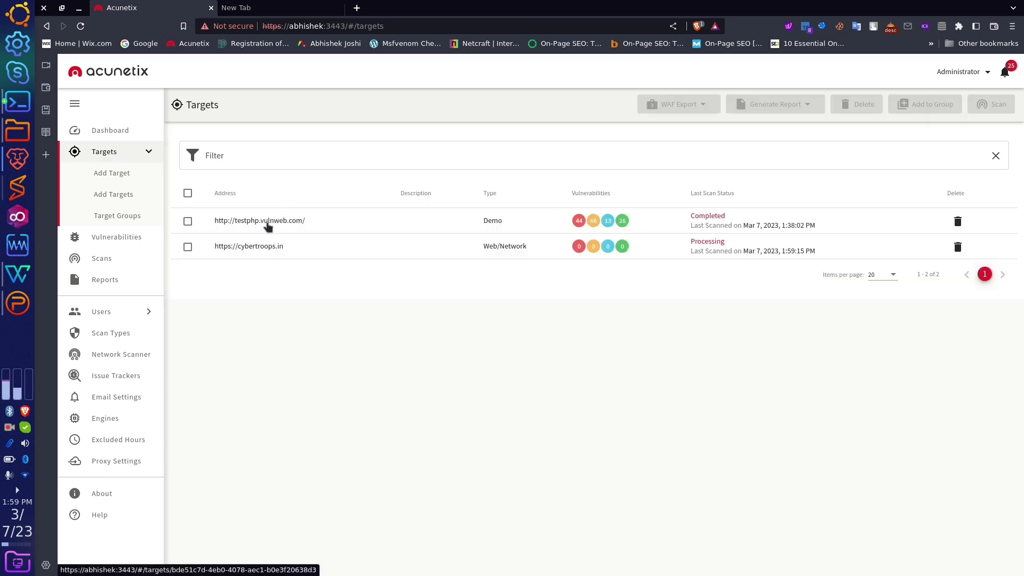
left_click(268, 223)
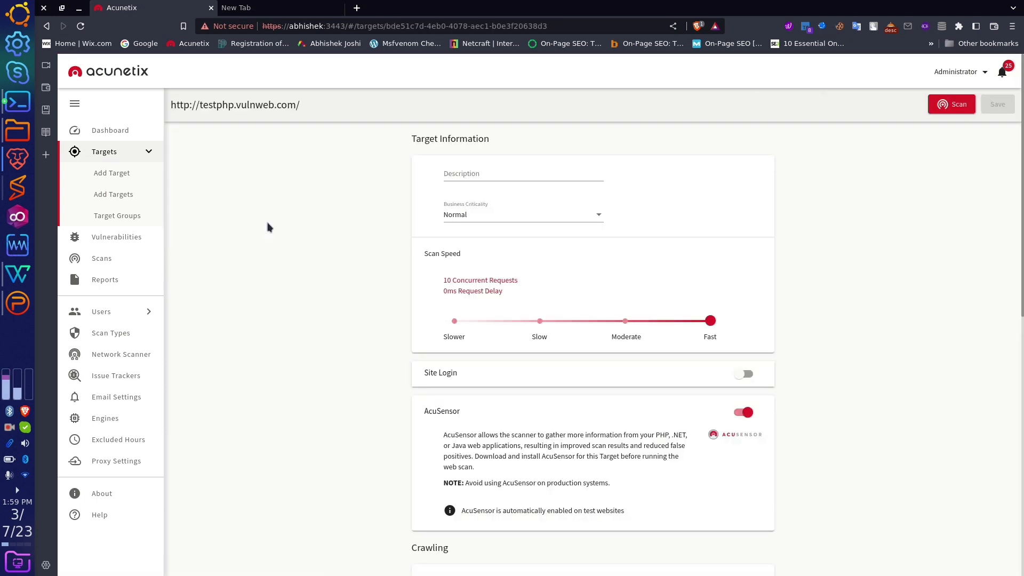
left_click(118, 130)
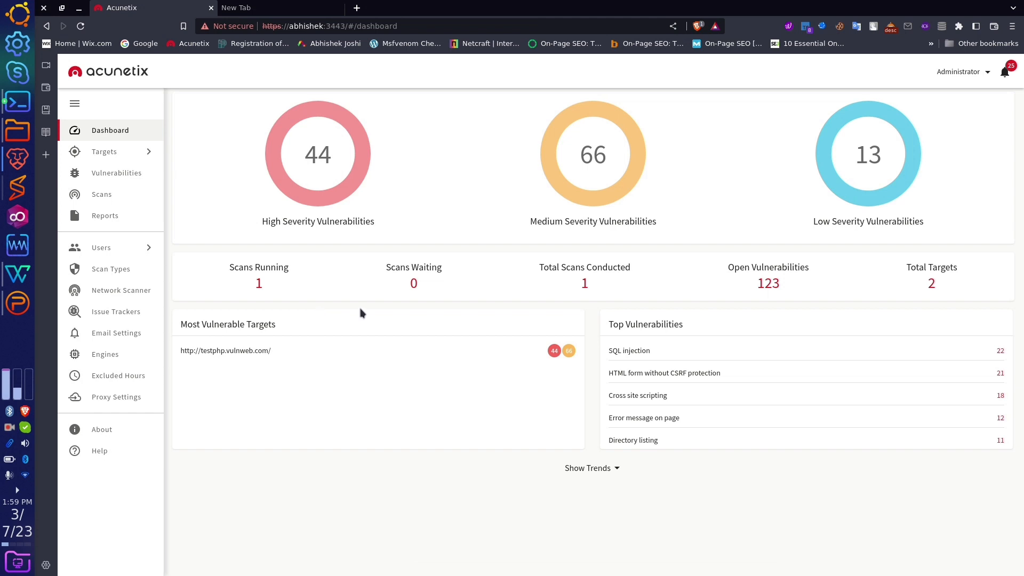
mouse_move(882, 177)
left_click(555, 351)
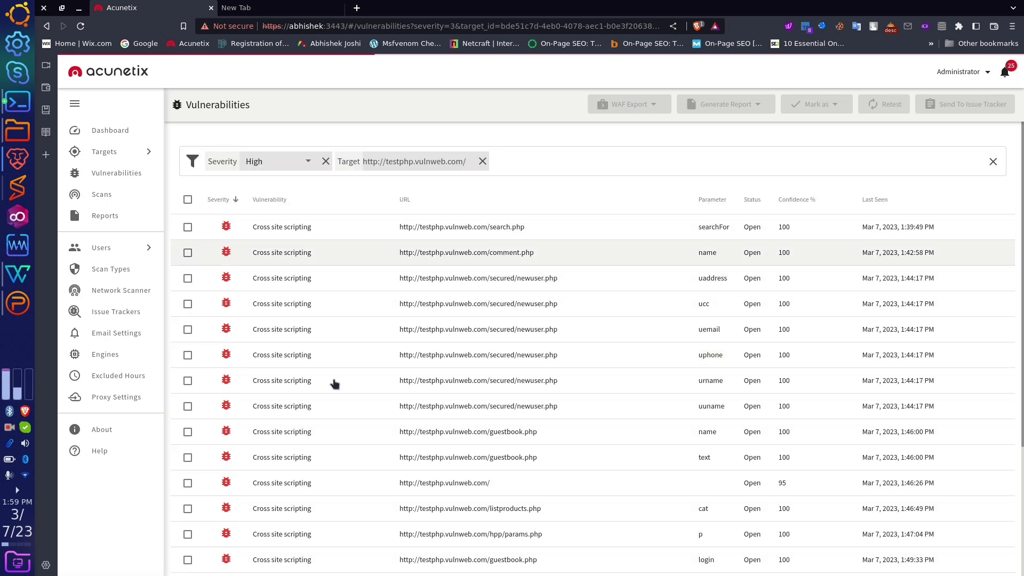
scroll(359, 513, "down", 5)
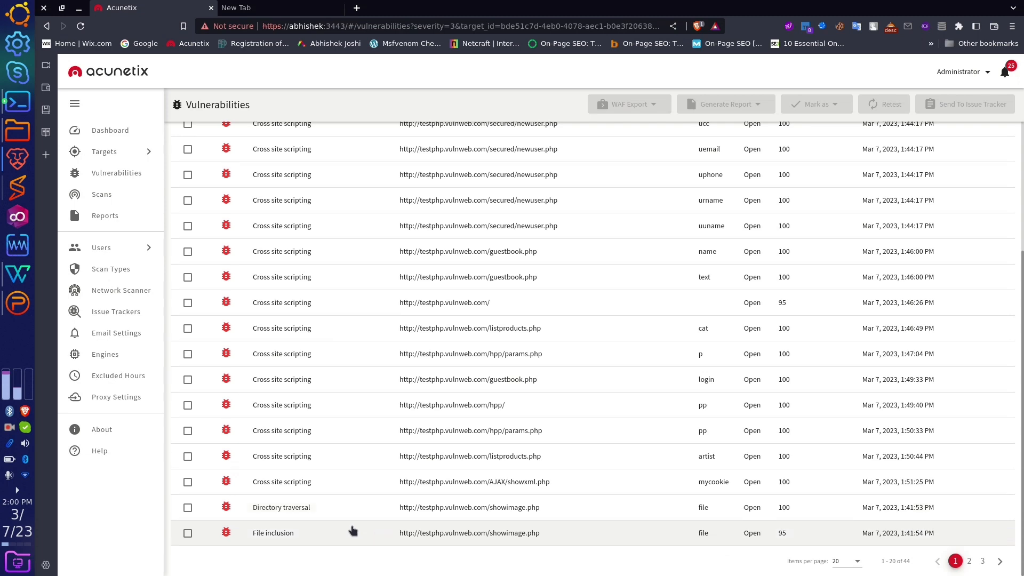
scroll(433, 531, "up", 5)
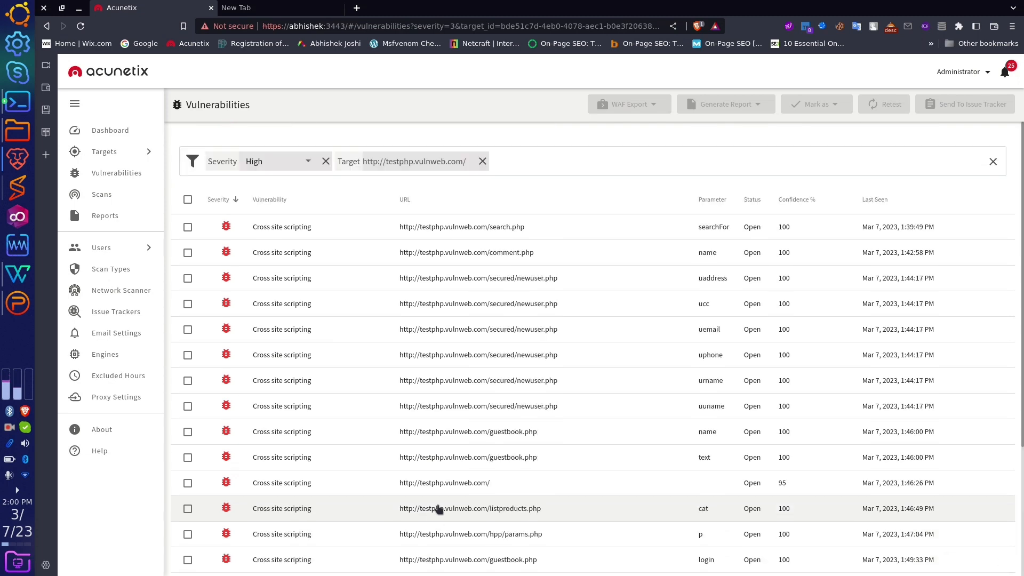
scroll(438, 510, "down", 5)
left_click(997, 564)
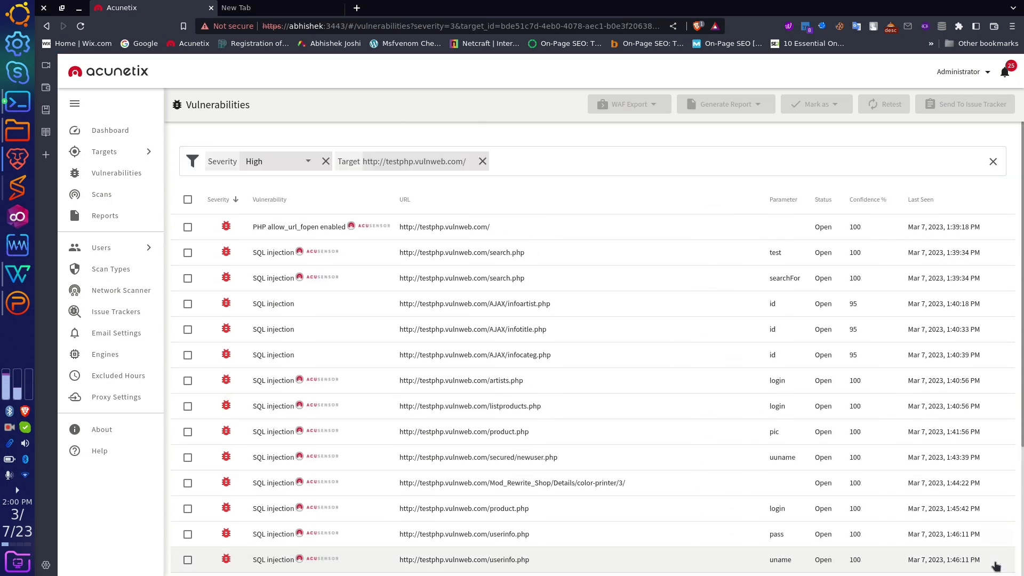
Open the SQL injection finding for /AJAX/infoartist.php, review its description and attack details, and return to the full vulnerability list
left_click(303, 305)
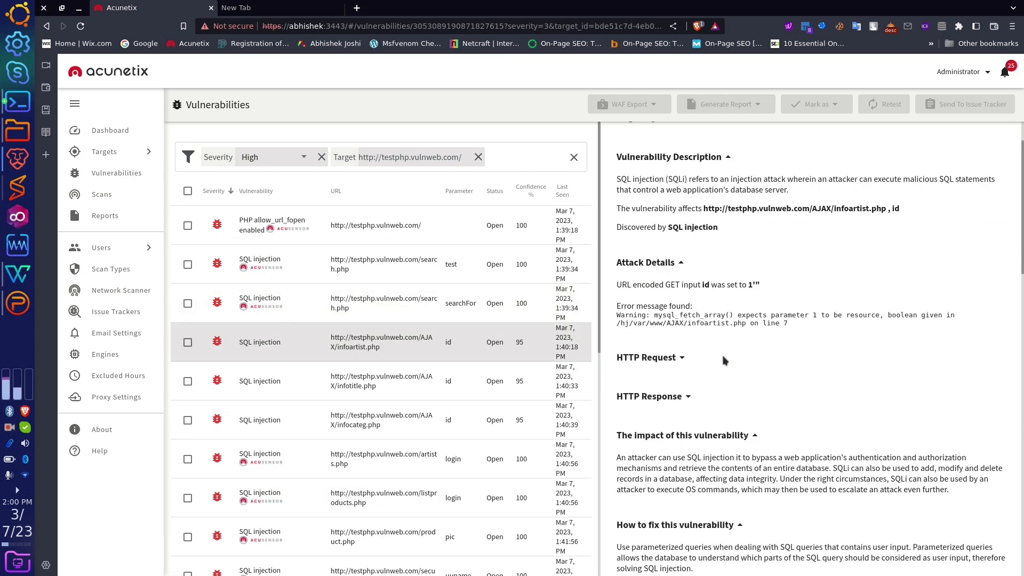
left_click(989, 151)
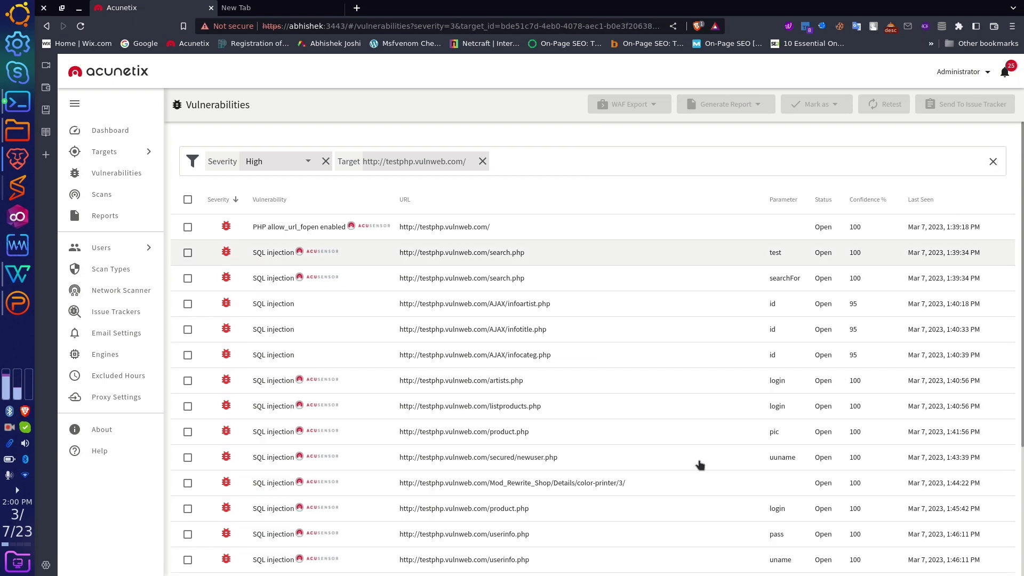
scroll(704, 467, "down", 3)
scroll(718, 475, "up", 3)
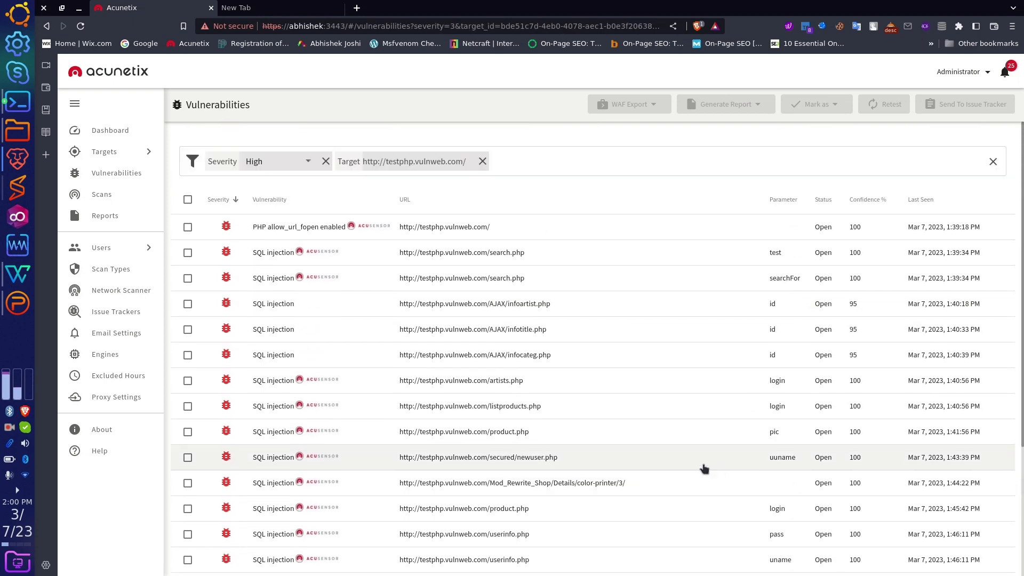
left_click(148, 177)
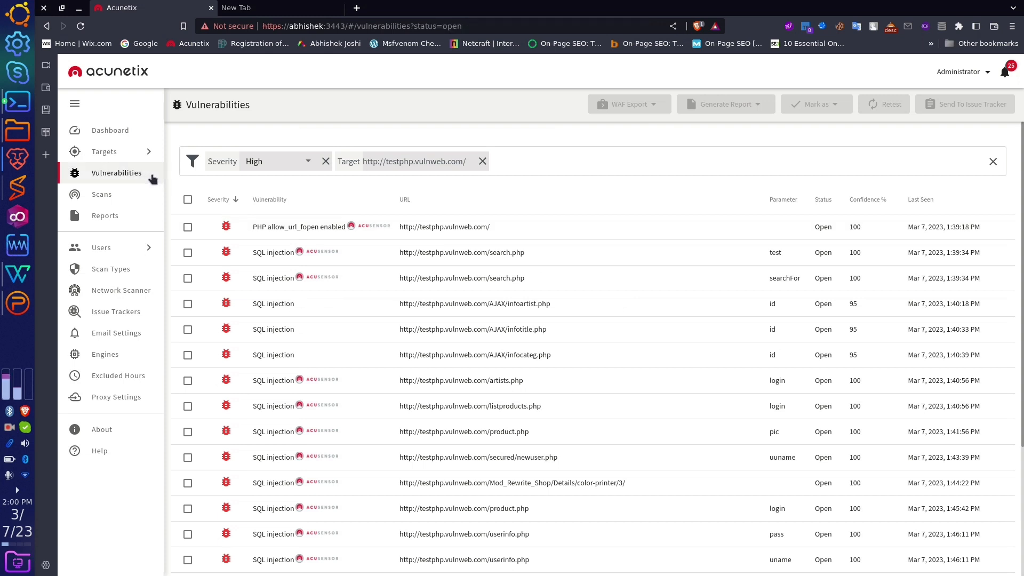
left_click(136, 133)
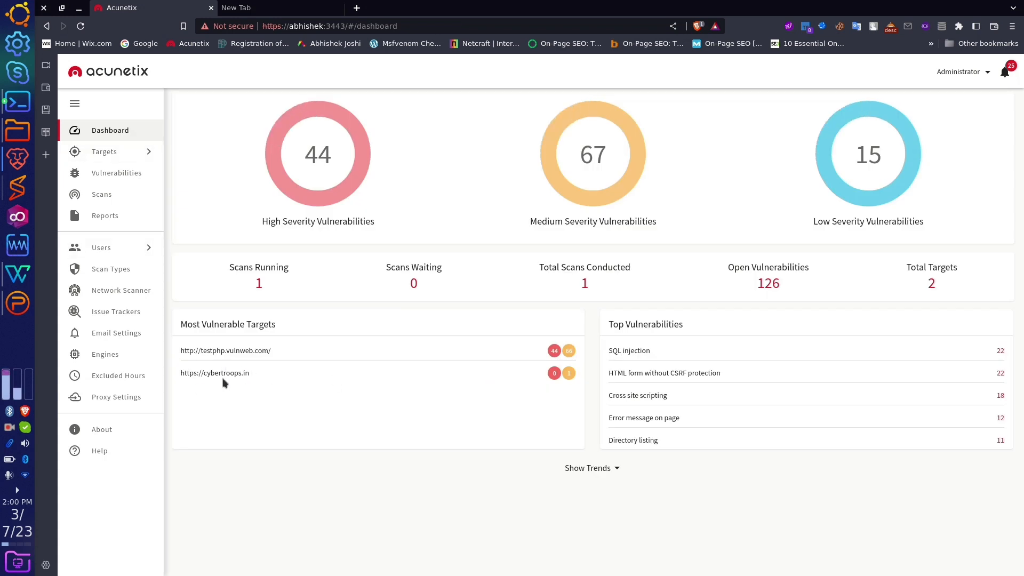
left_click_drag(218, 374, 252, 377)
left_click(569, 375)
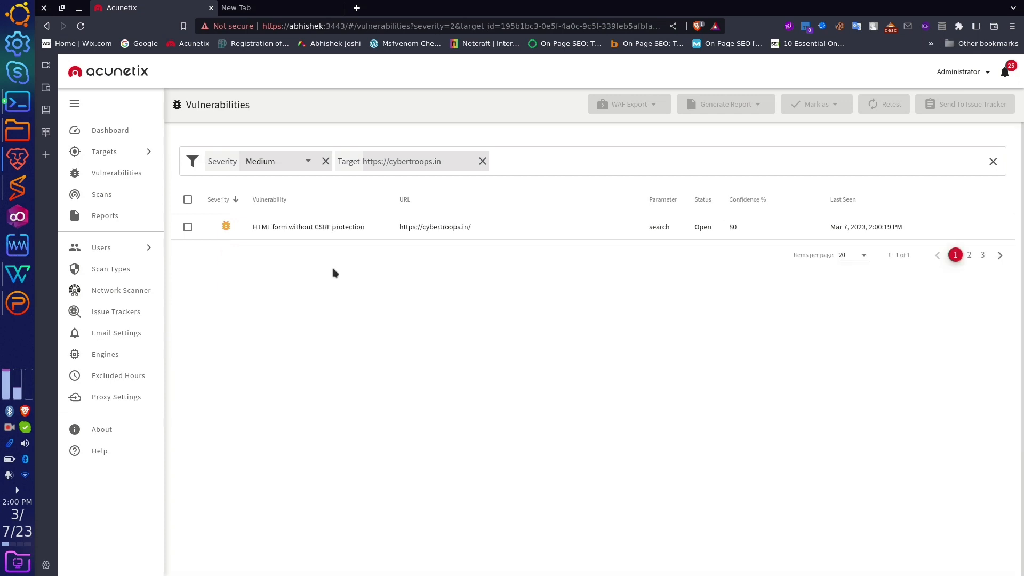
left_click(318, 232)
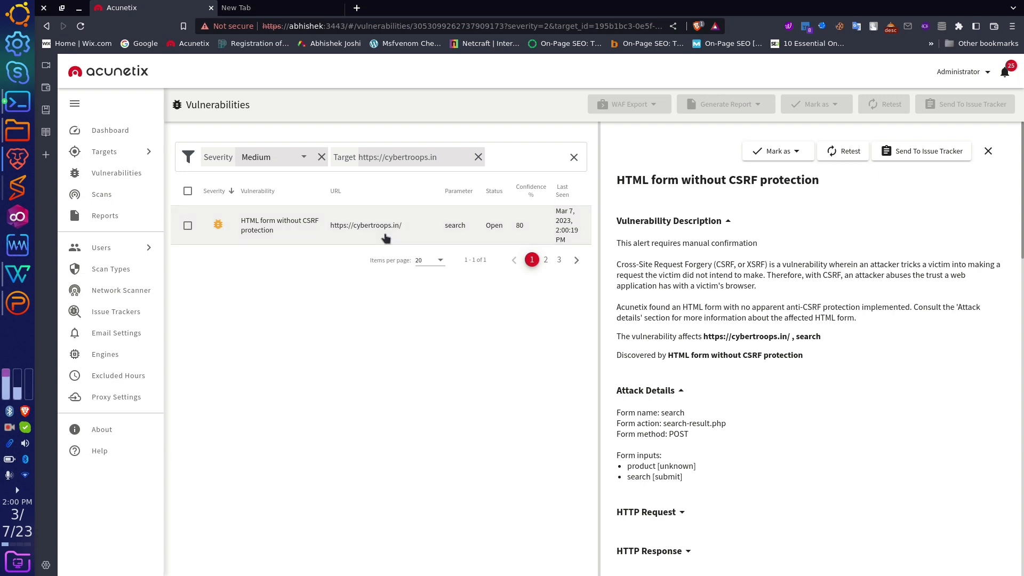
left_click_drag(724, 343, 781, 332)
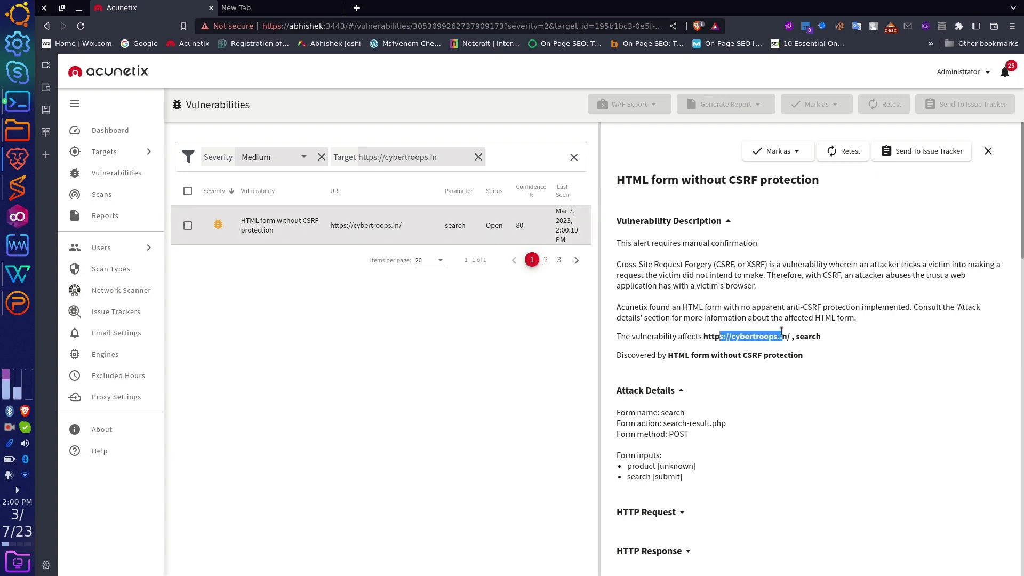
left_click(764, 392)
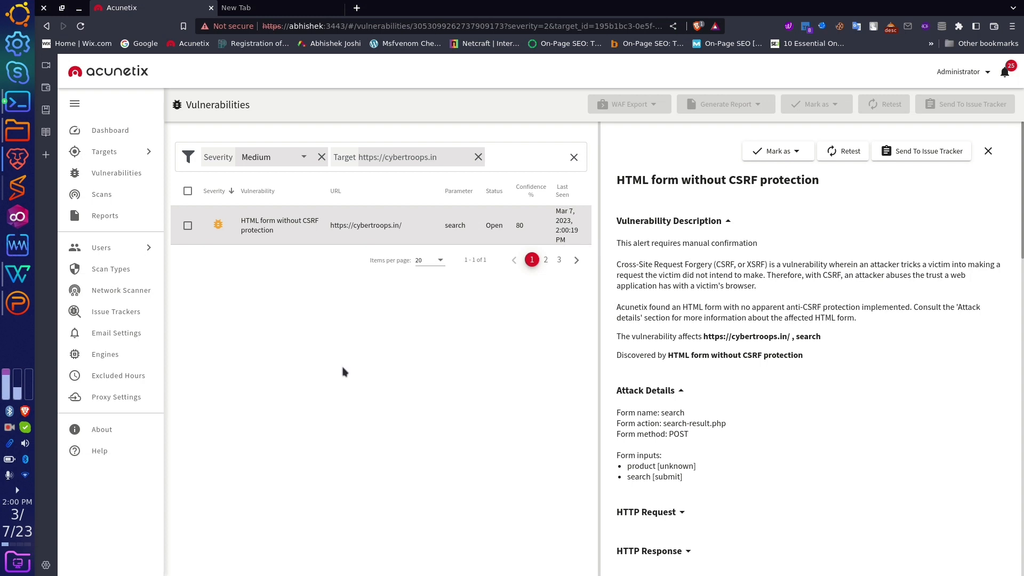
left_click(148, 154)
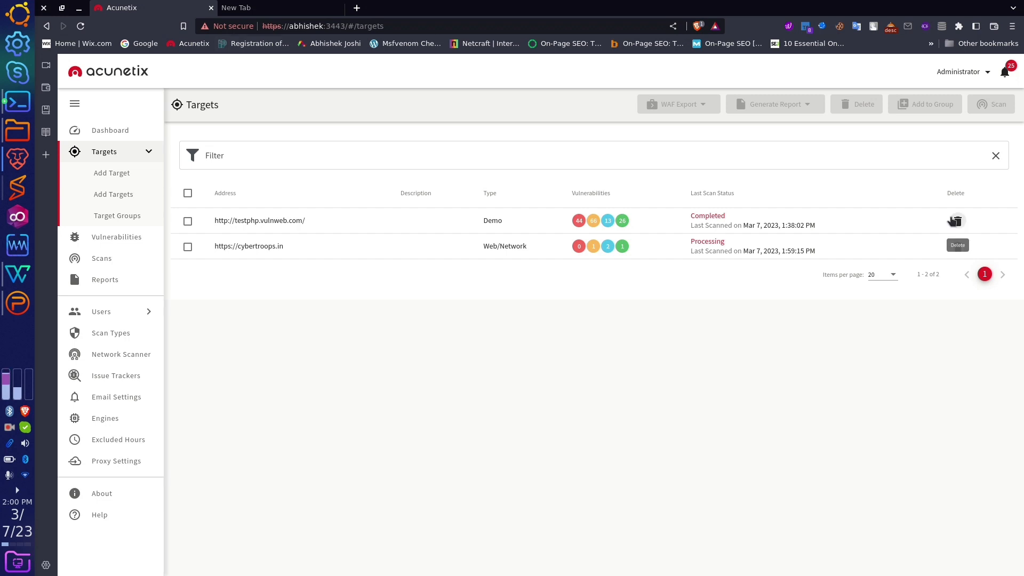
left_click(954, 221)
left_click(504, 342)
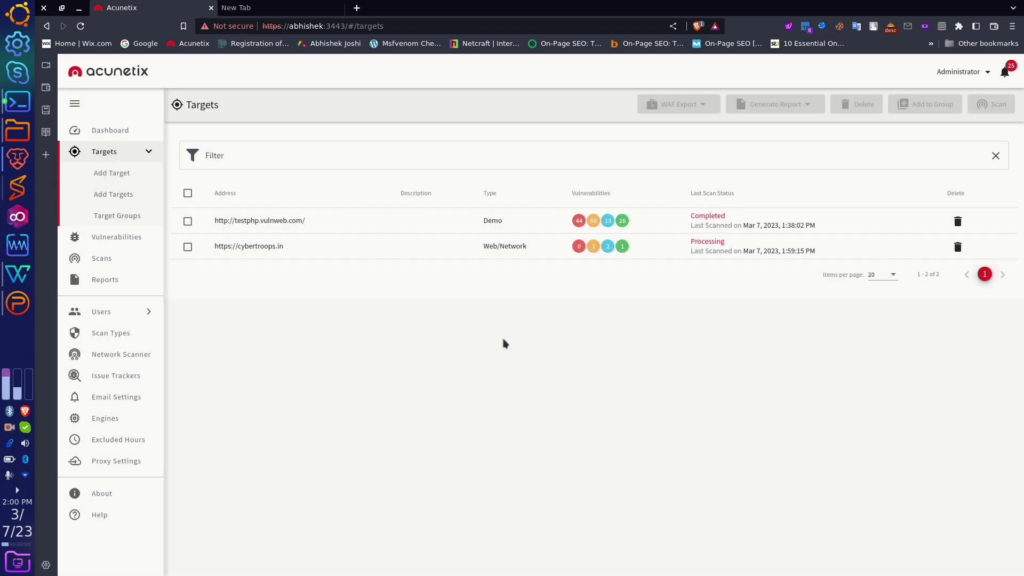
left_click(954, 222)
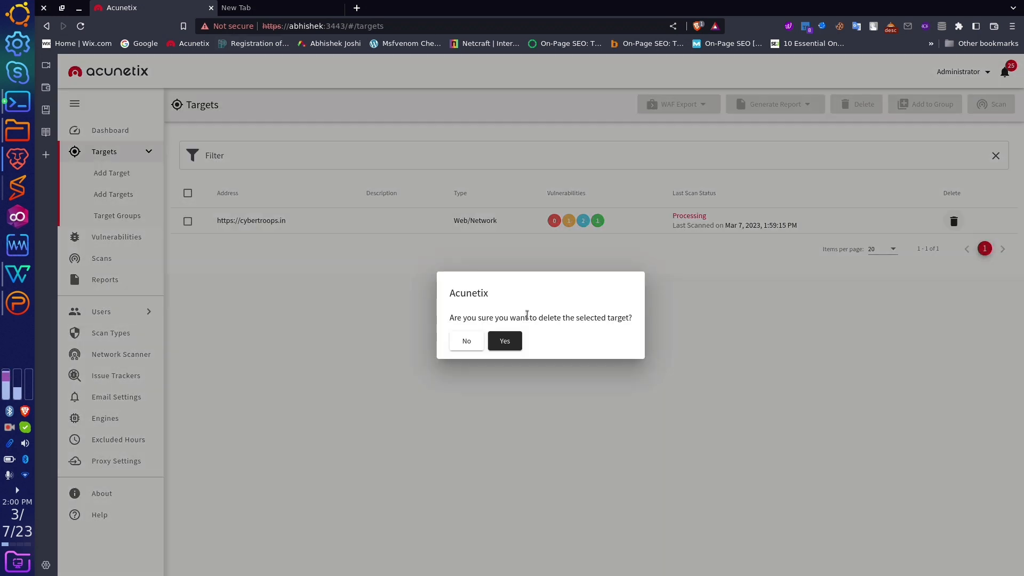
left_click(512, 342)
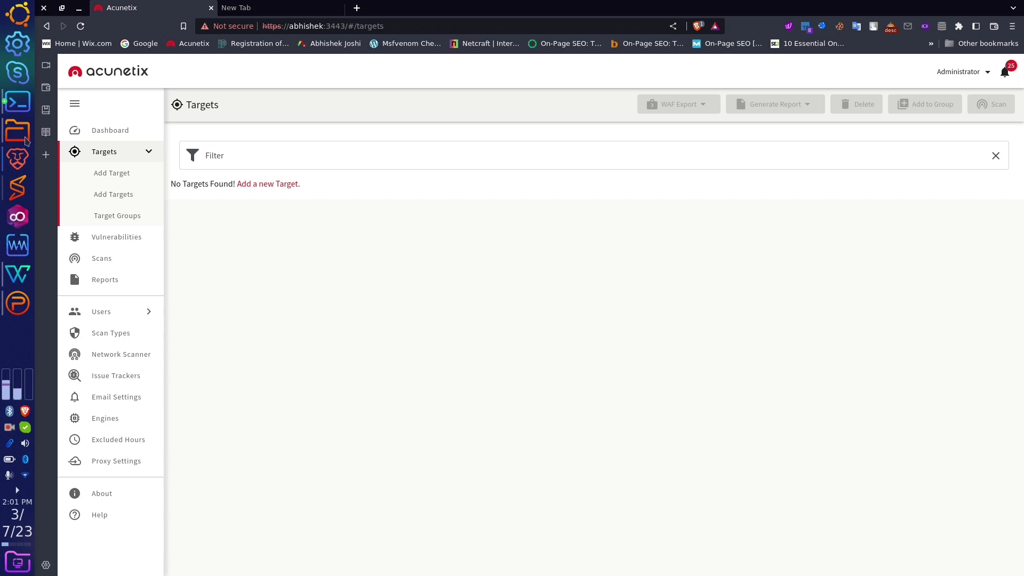
mouse_move(26, 99)
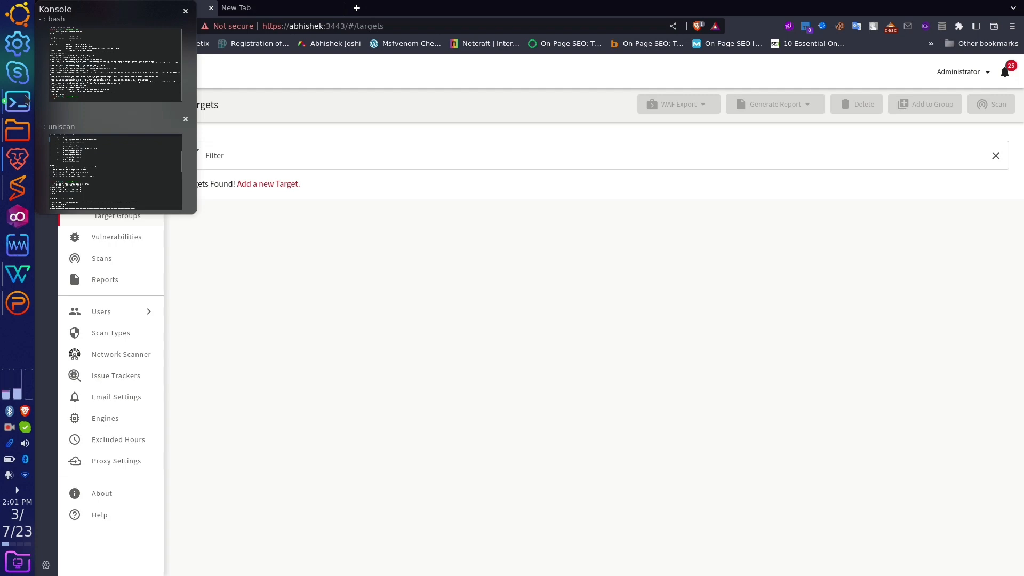
left_click(27, 99)
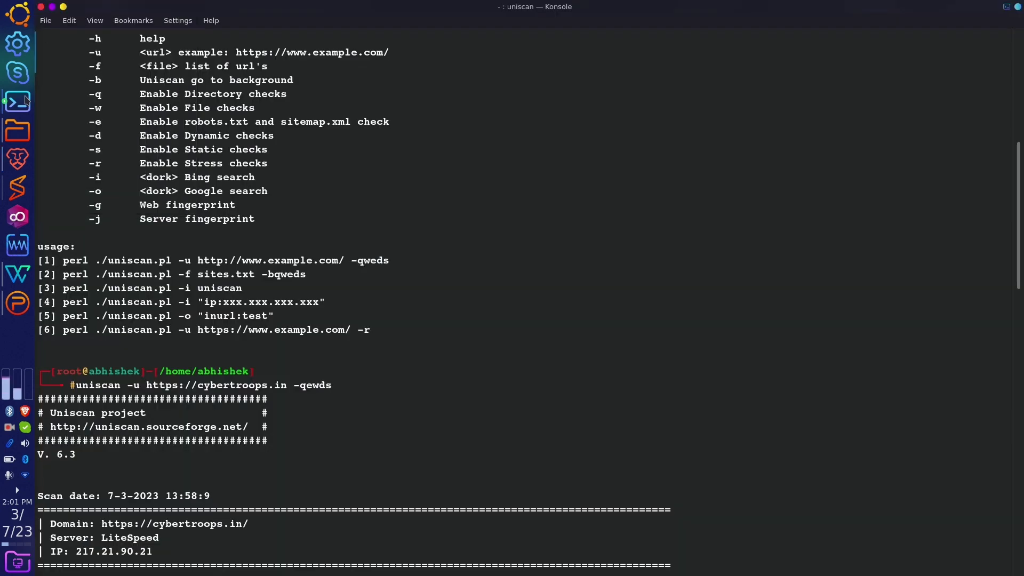
left_click(27, 100)
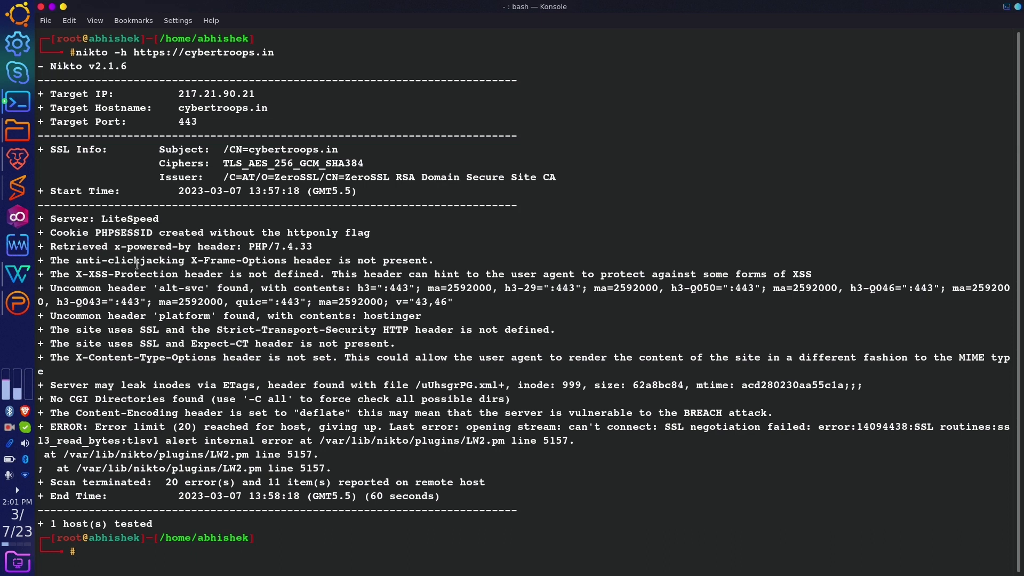
left_click_drag(63, 232, 101, 233)
left_click(157, 230)
left_click_drag(152, 233, 99, 231)
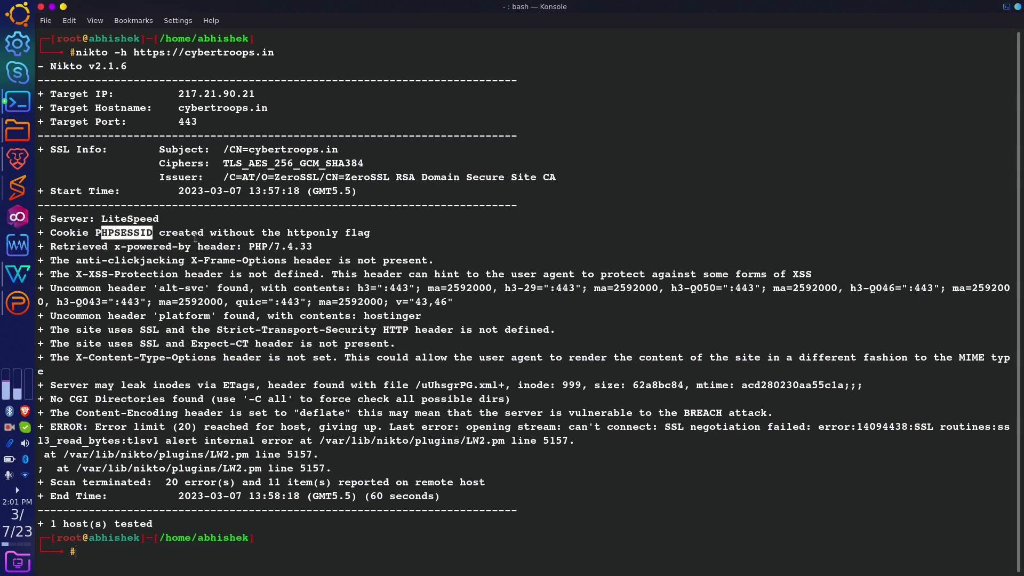
left_click_drag(282, 233, 367, 232)
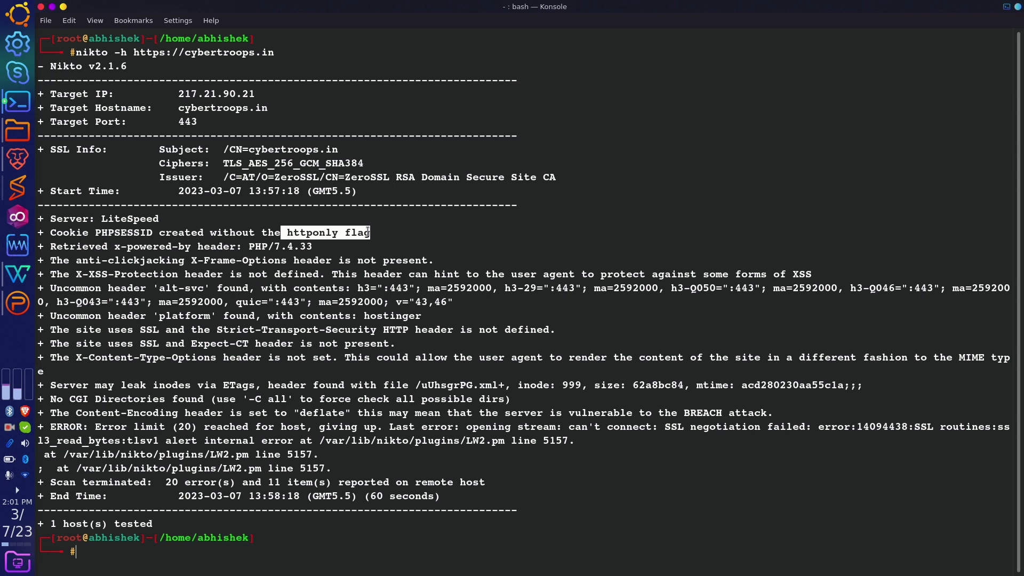
left_click_drag(368, 232, 39, 231)
left_click(39, 231)
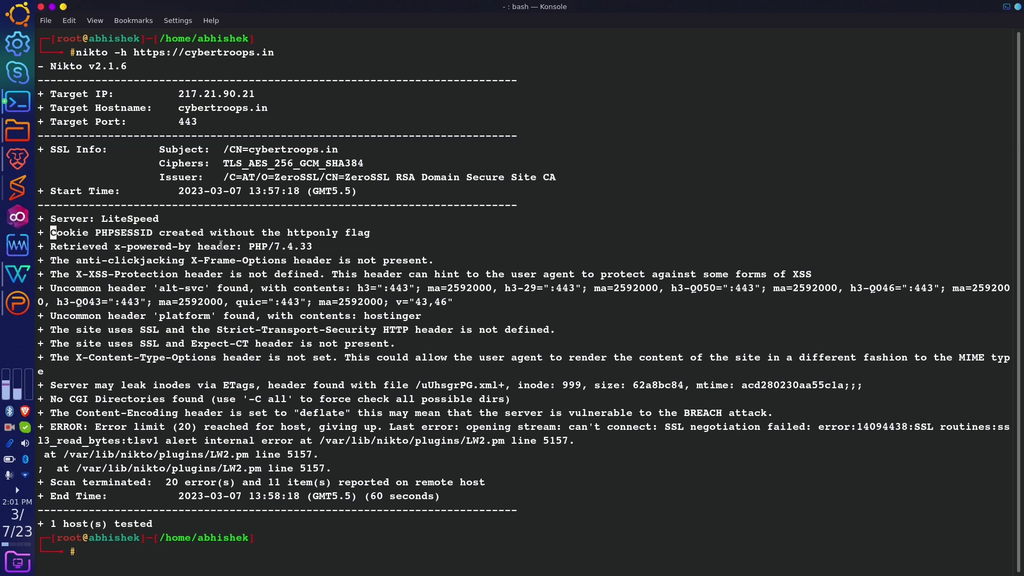
Examine the x-powered-by header and anti-clickjacking X-Frame-Options findings in the Nikto output
mouse_move(243, 246)
left_mouse_down()
mouse_move(316, 245)
mouse_move(246, 246)
left_mouse_up()
left_click(317, 246)
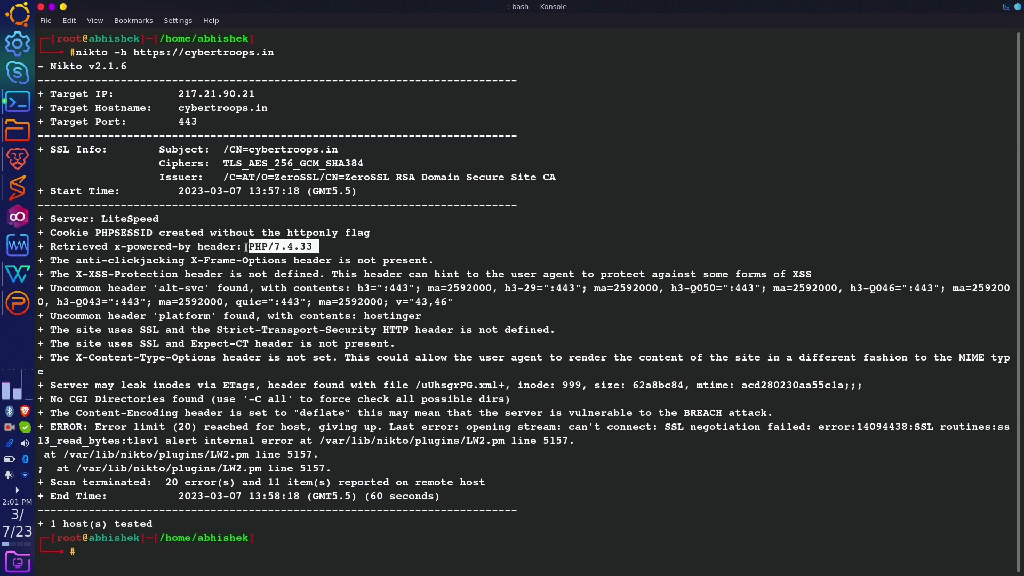
left_click(257, 246)
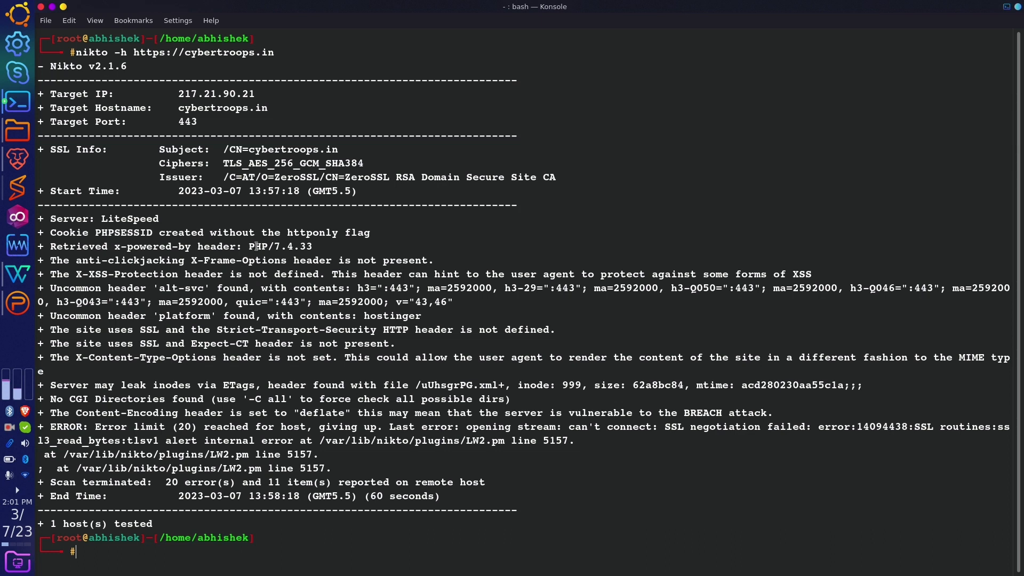
double_click(257, 246)
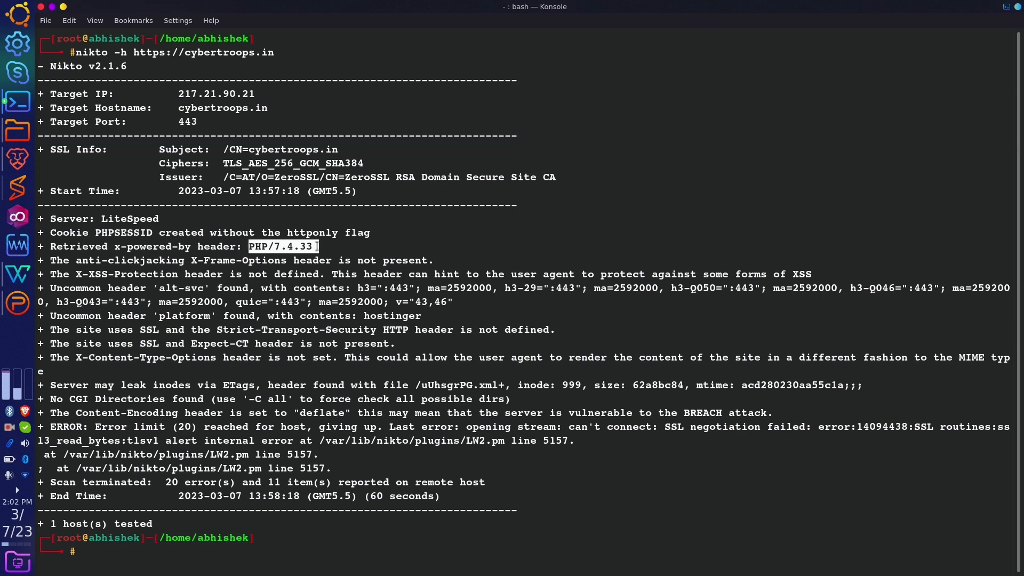
left_click_drag(115, 261, 287, 260)
left_click_drag(178, 261, 115, 260)
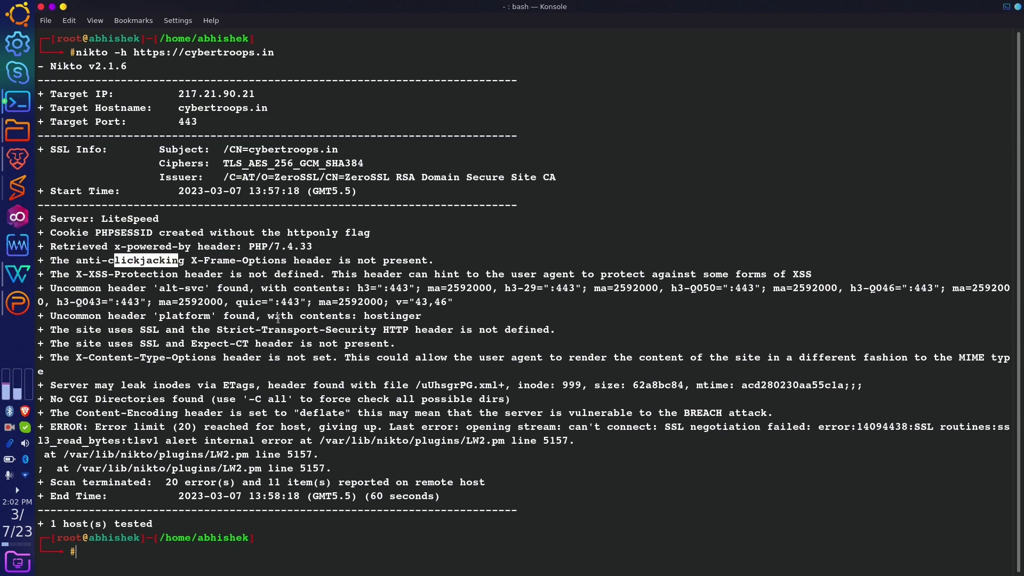
left_click(335, 350)
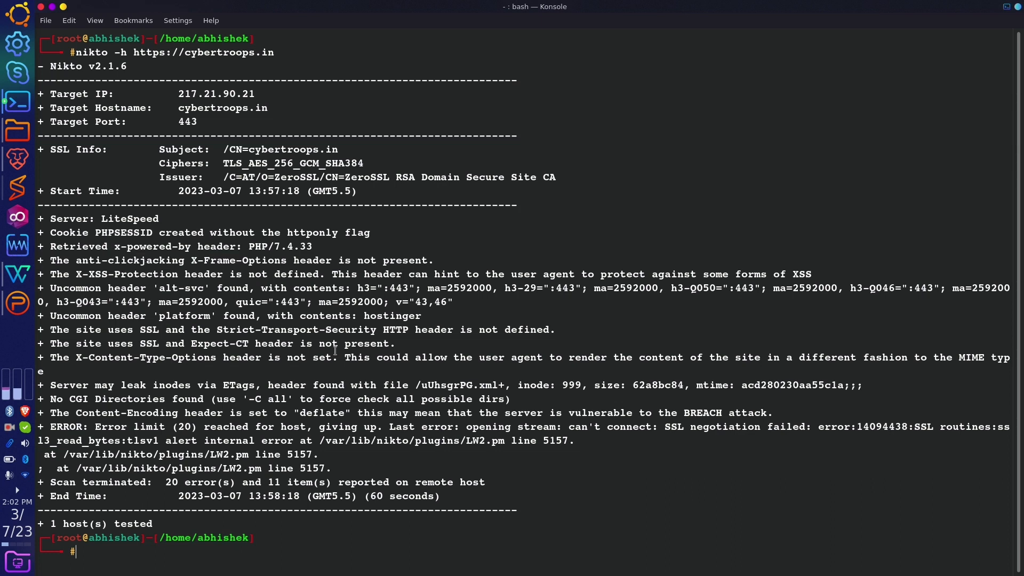
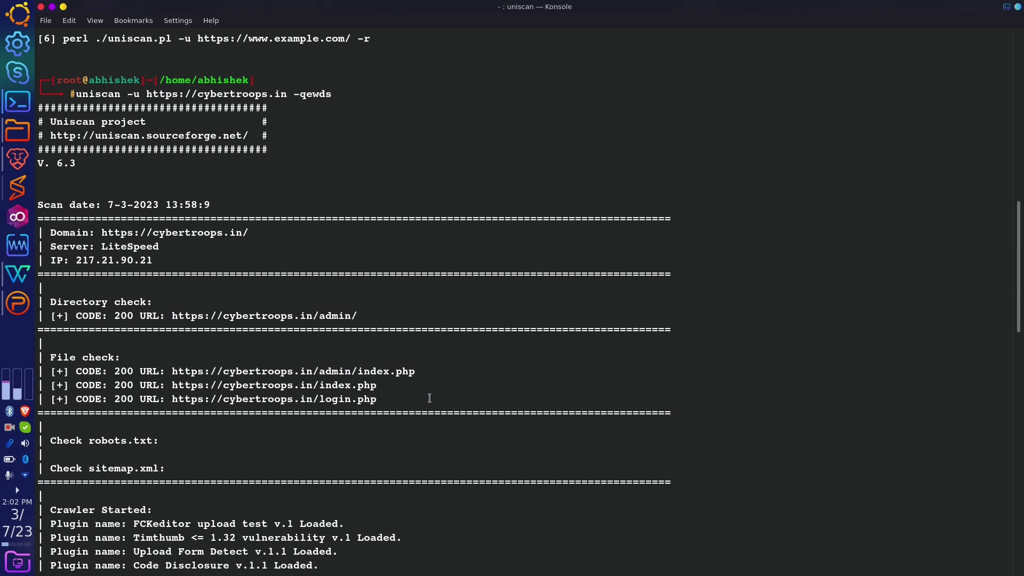
scroll(429, 398, "down", 3)
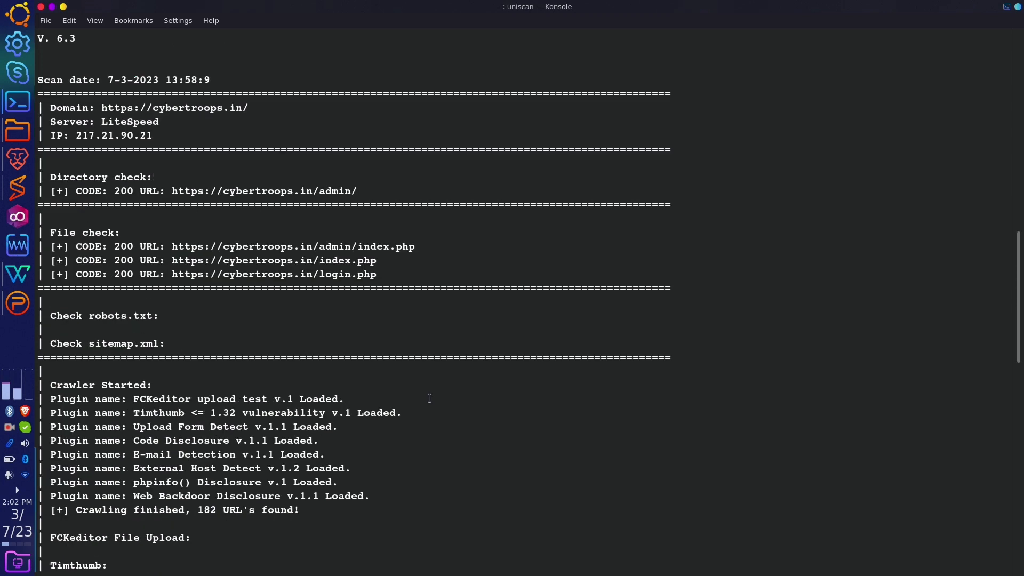
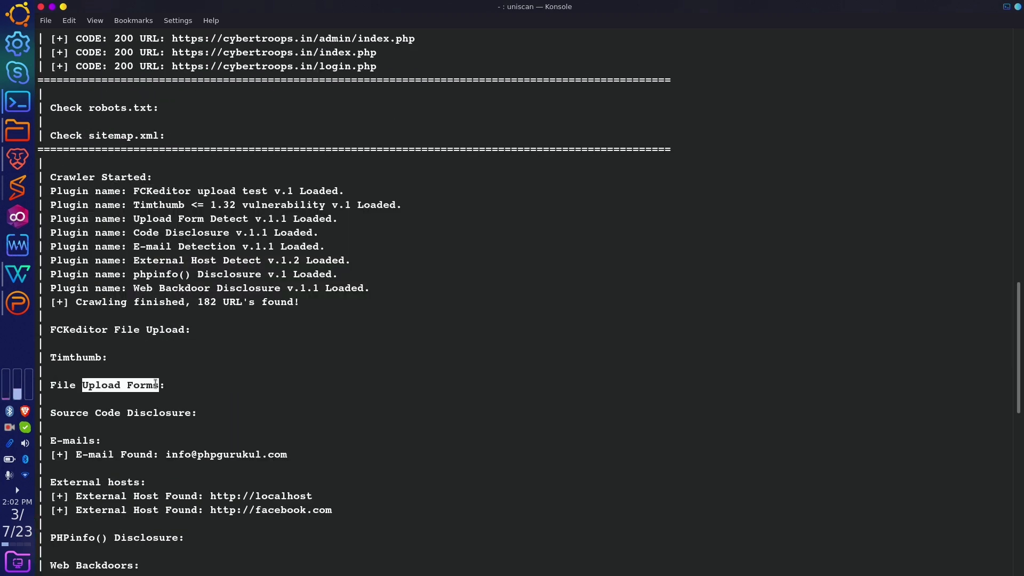
scroll(69, 365, "down", 1)
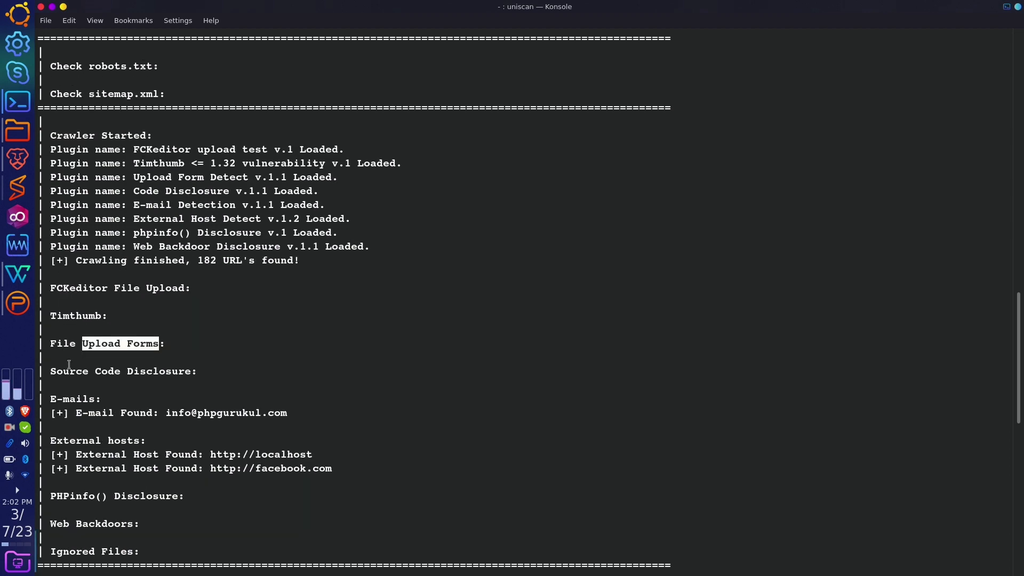
left_click_drag(70, 364, 314, 375)
scroll(293, 383, "down", 1)
scroll(314, 375, "down", 2)
left_click(113, 343)
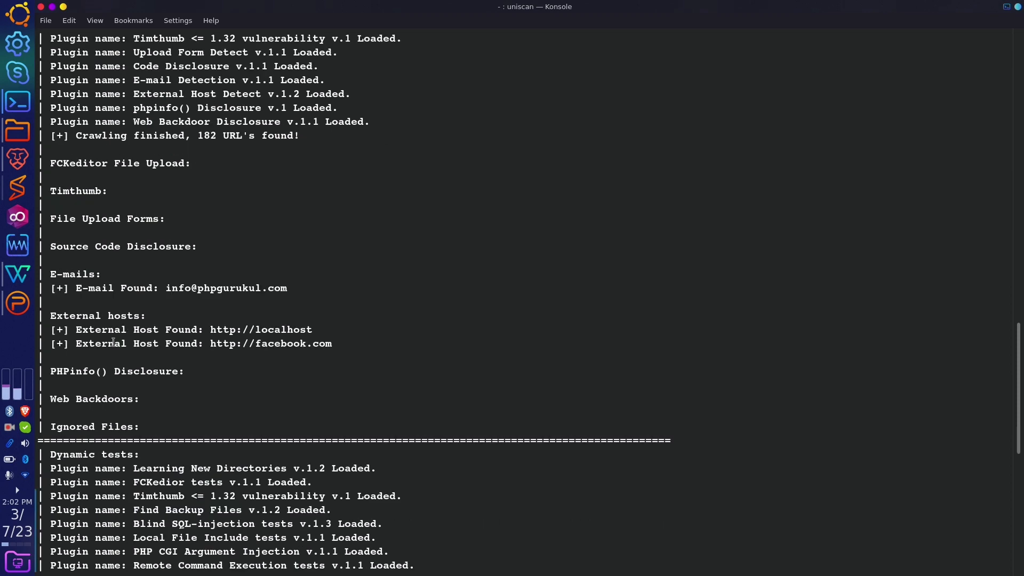